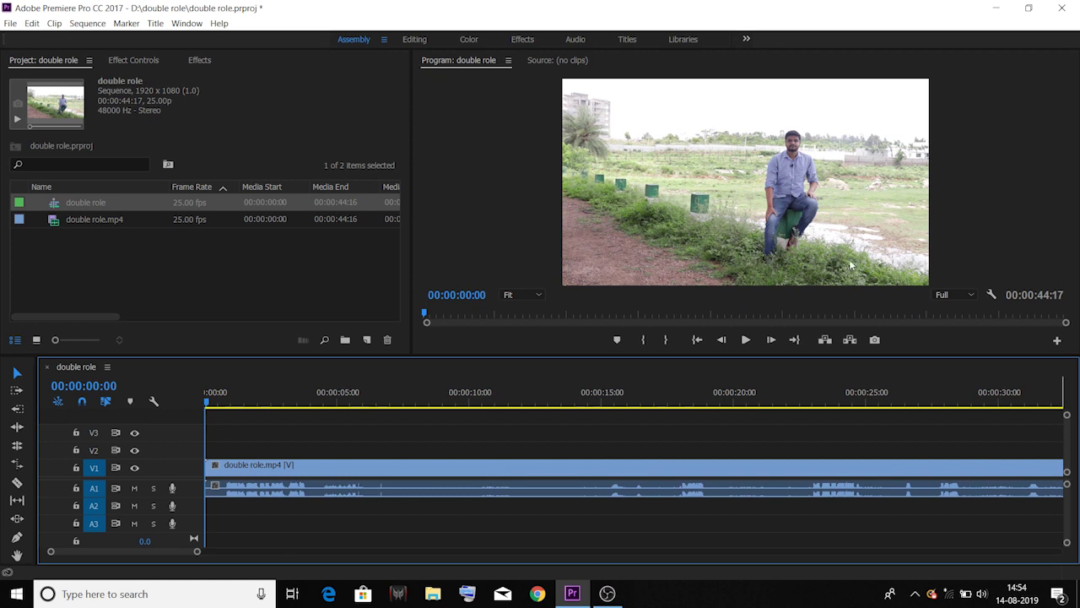
Step: Ripple-trim the start of the double role.mp4 clip up to 00:00:00:16
{"action": "left_click_drag", "start_coordinate": [211, 402], "coordinate": [223, 402]}
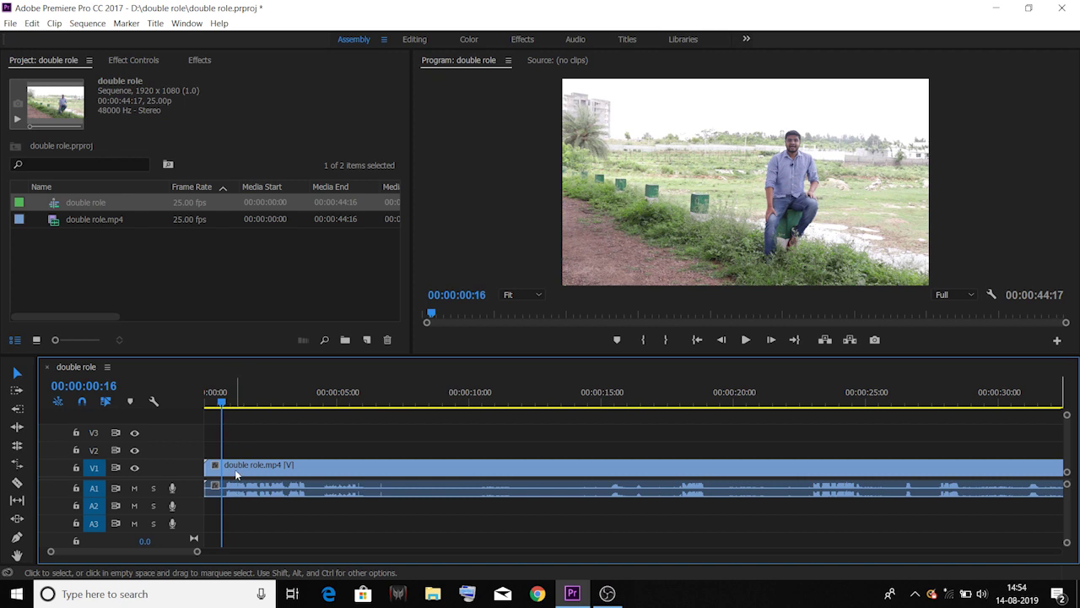
{"action": "key", "text": "q"}
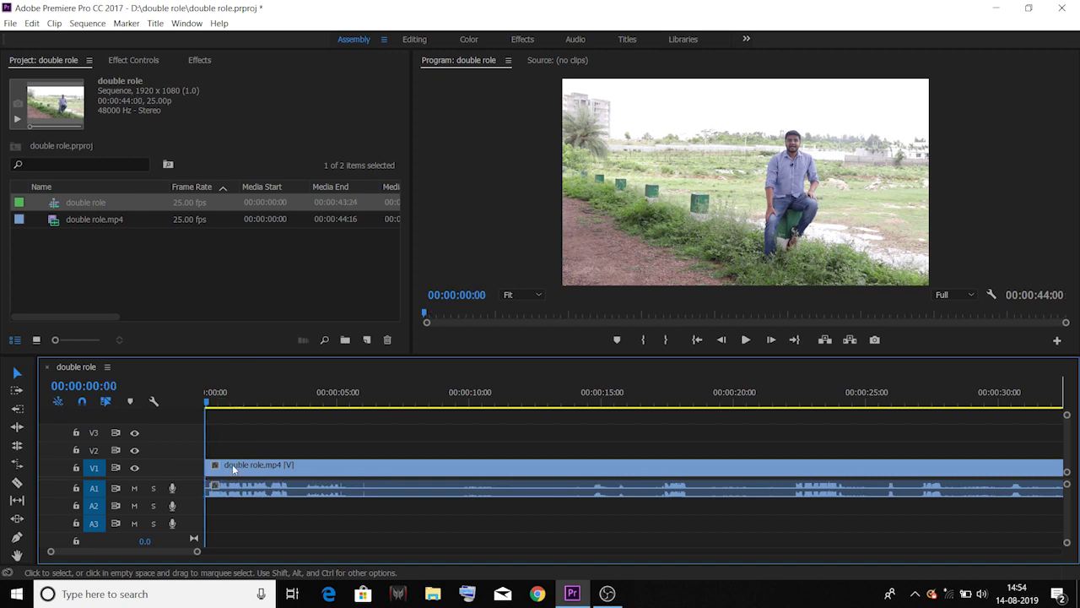
Step: Split the double role.mp4 clip on V1 at 00:00:12:08
{"action": "left_click_drag", "start_coordinate": [211, 402], "coordinate": [212, 431]}
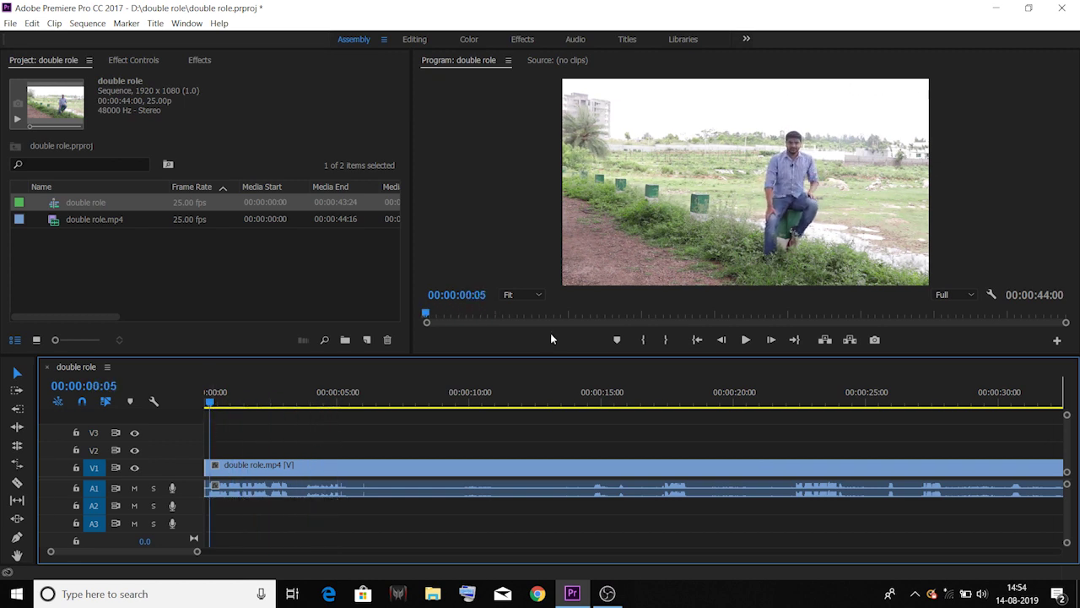
{"action": "left_click_drag", "start_coordinate": [211, 403], "coordinate": [531, 448]}
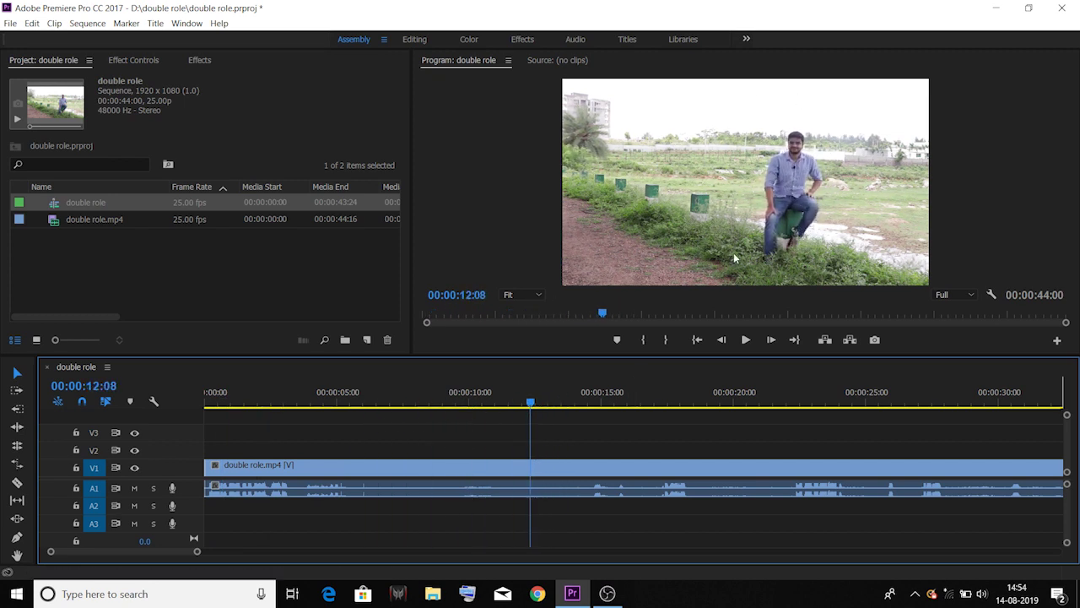
{"action": "left_click", "coordinate": [541, 475]}
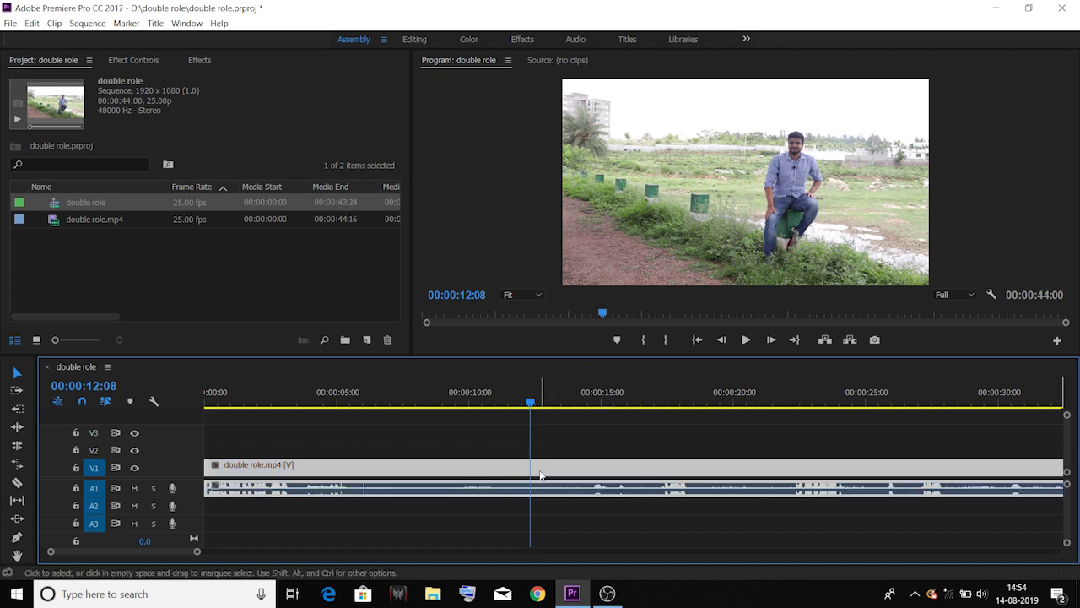
{"action": "key", "text": "ctrl"}
{"action": "key", "text": "ctrl+k"}
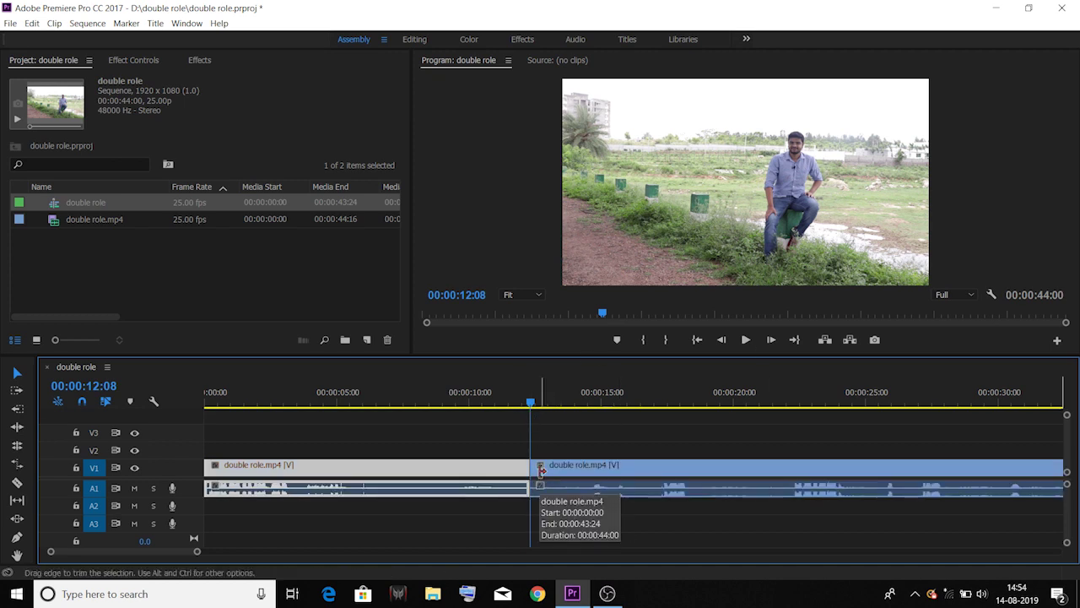
Step: Split the second clip at 00:00:31:07 and ripple-delete the segment between 00:00:12:08 and the new cut
{"action": "left_click", "coordinate": [578, 477]}
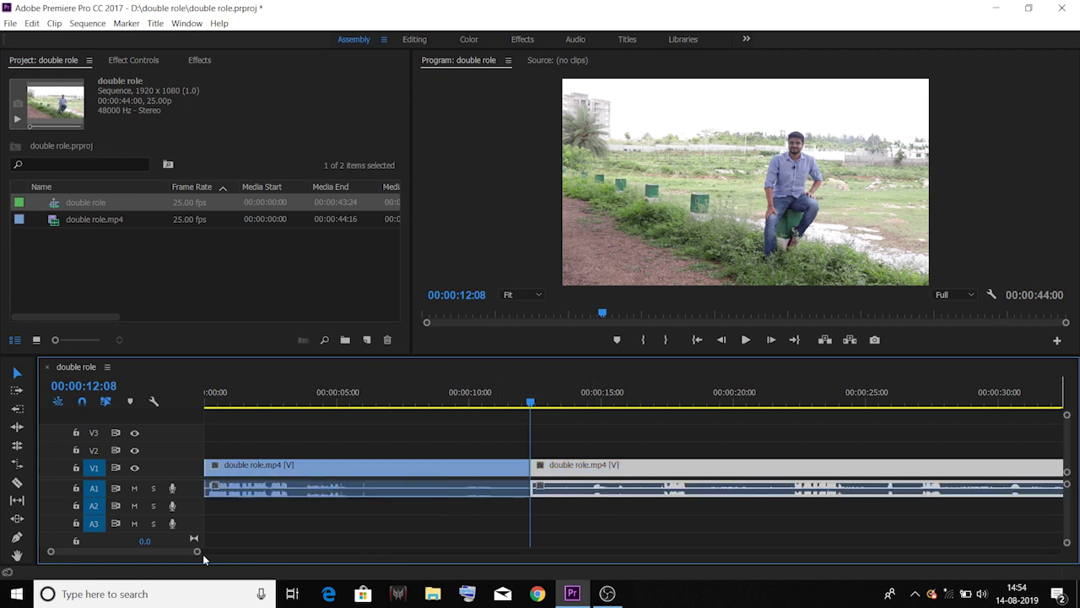
{"action": "left_click_drag", "start_coordinate": [198, 555], "coordinate": [257, 554]}
{"action": "left_click_drag", "start_coordinate": [398, 402], "coordinate": [698, 457]}
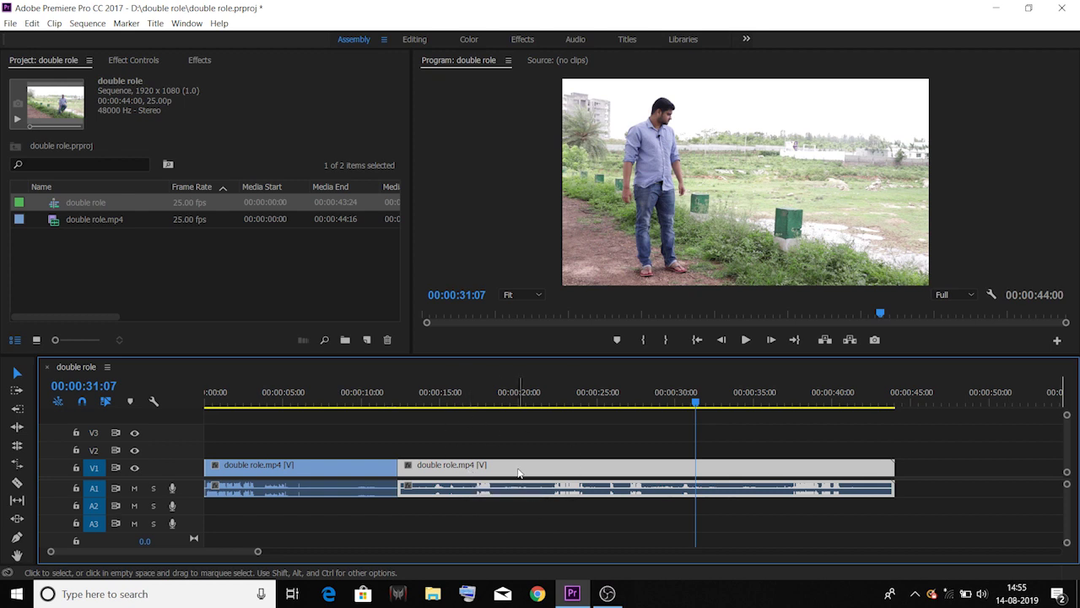
{"action": "key", "text": "ctrl+k"}
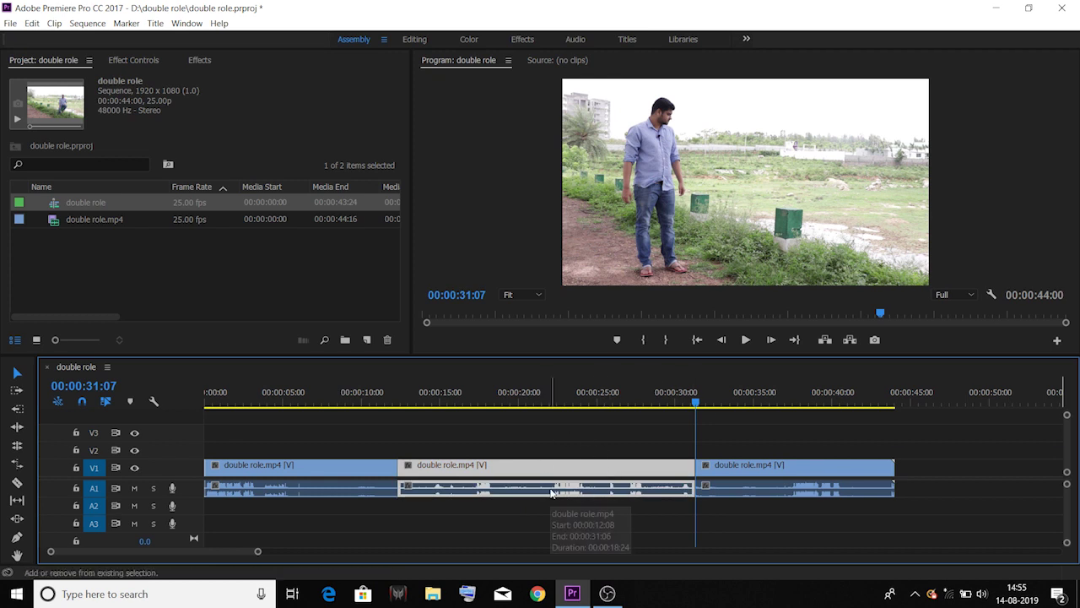
{"action": "key", "text": "shift+Delete"}
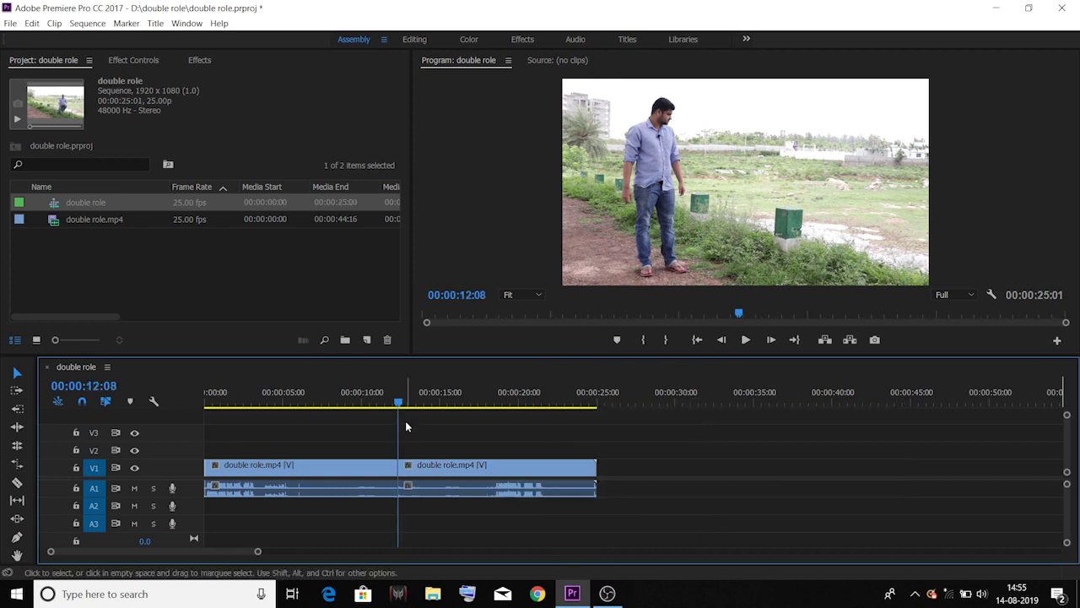
Step: Move the second clip's video to V2 and its audio to A2, aligning it with the start of the sequence
{"action": "left_click", "coordinate": [365, 404]}
{"action": "left_click_drag", "start_coordinate": [366, 403], "coordinate": [295, 422]}
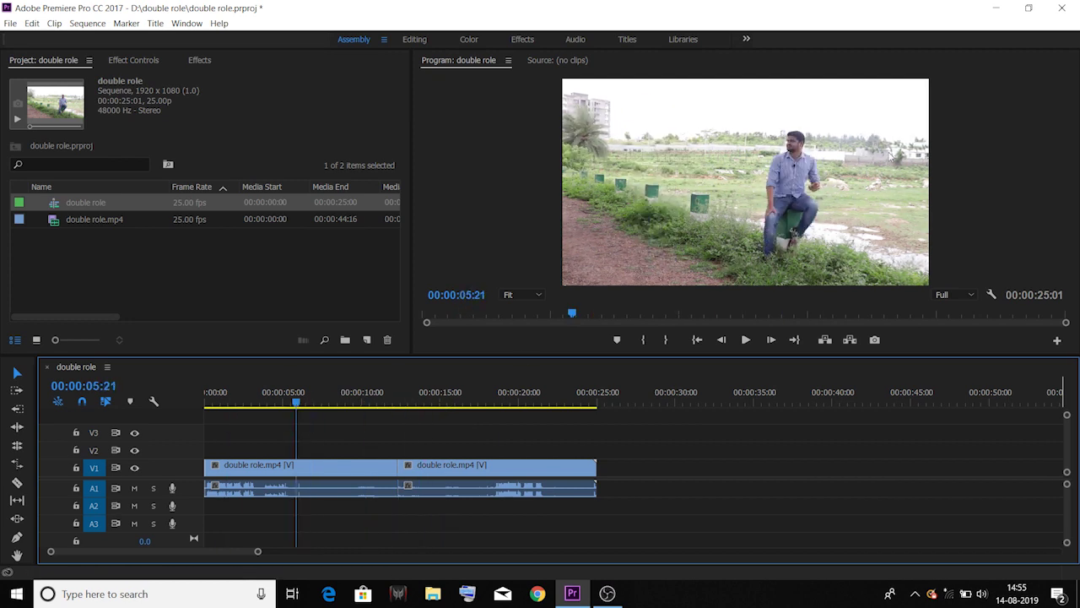
{"action": "left_click", "coordinate": [504, 403]}
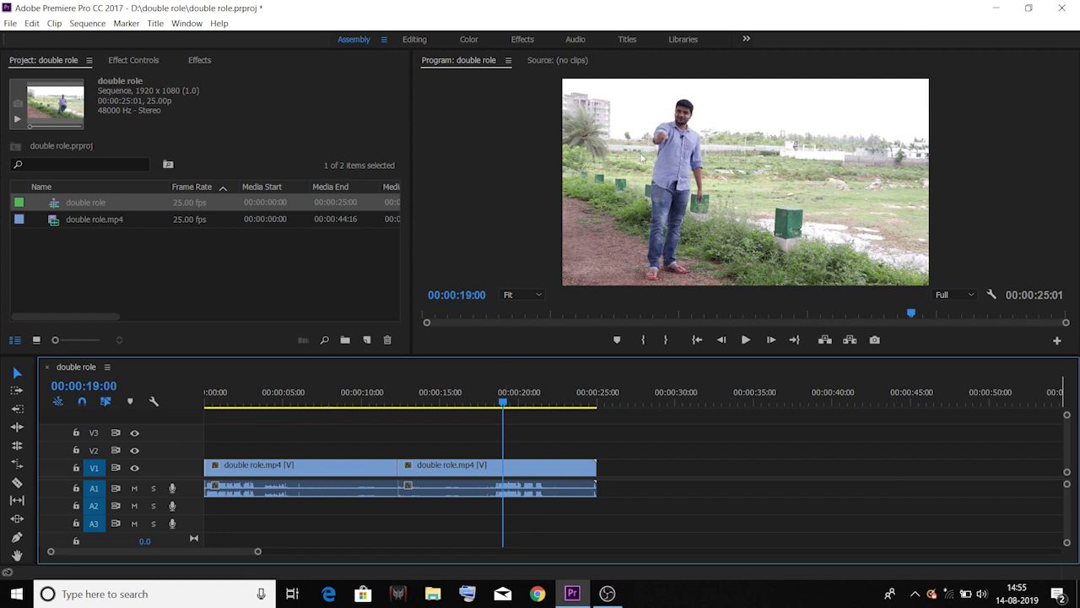
{"action": "left_click", "coordinate": [346, 402]}
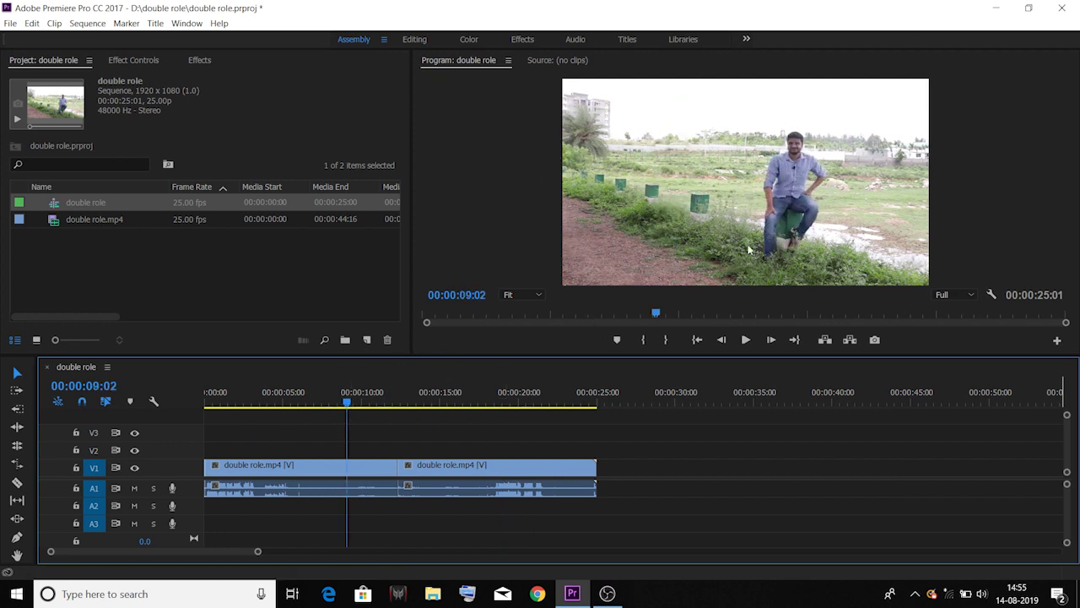
{"action": "left_click", "coordinate": [456, 475]}
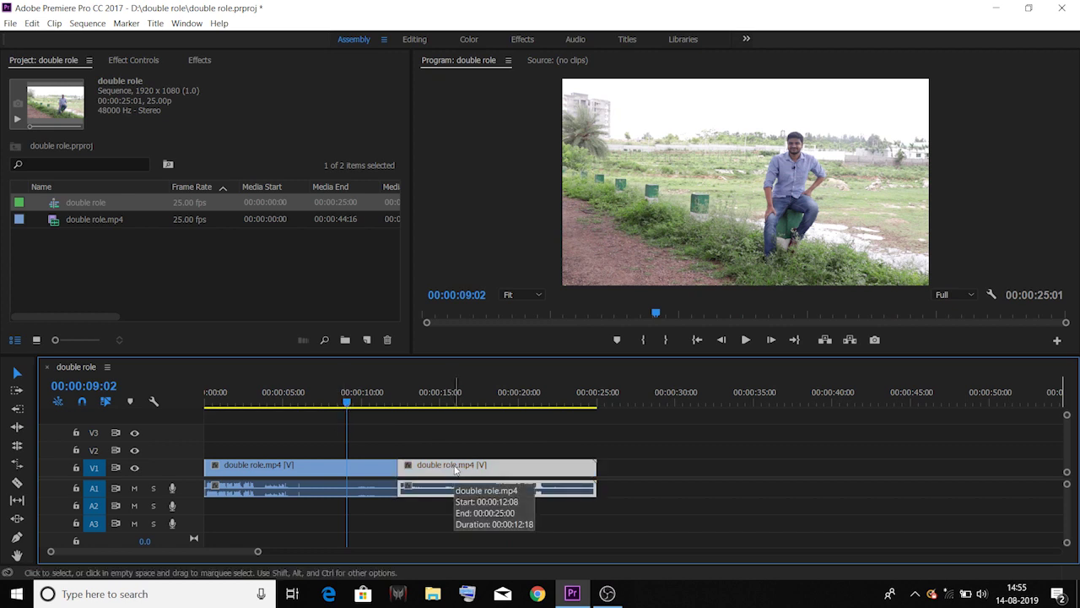
{"action": "left_click_drag", "start_coordinate": [455, 470], "coordinate": [456, 448]}
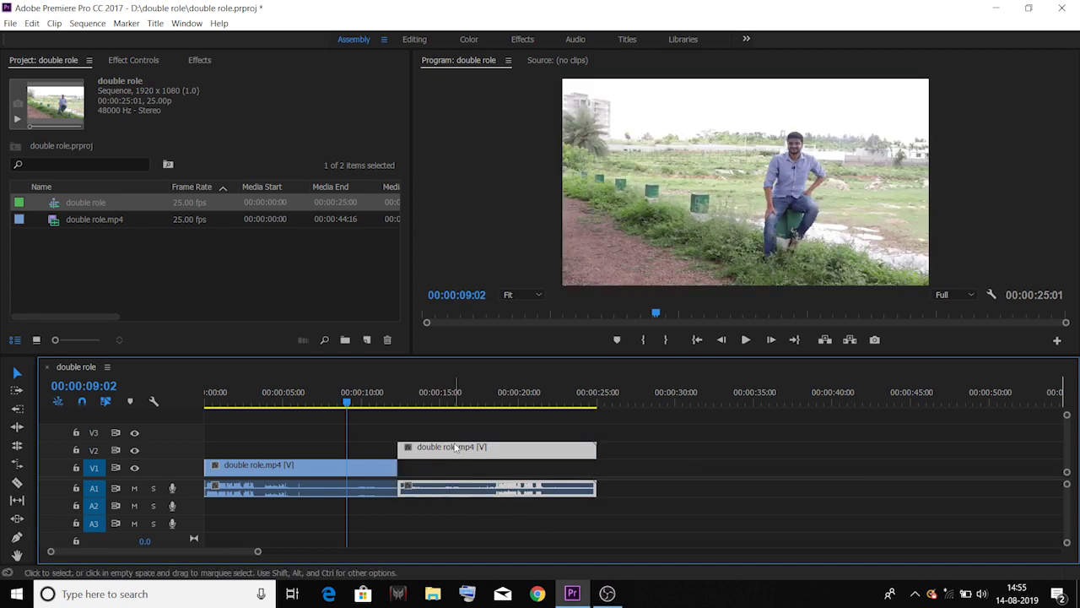
{"action": "left_click_drag", "start_coordinate": [455, 491], "coordinate": [456, 508]}
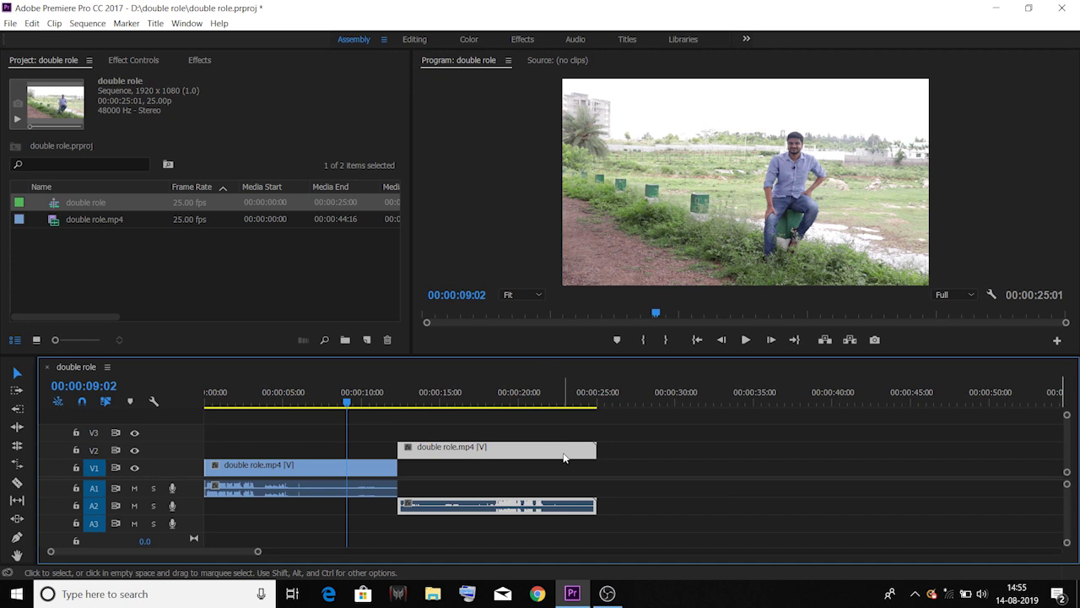
{"action": "left_click_drag", "start_coordinate": [547, 454], "coordinate": [330, 454]}
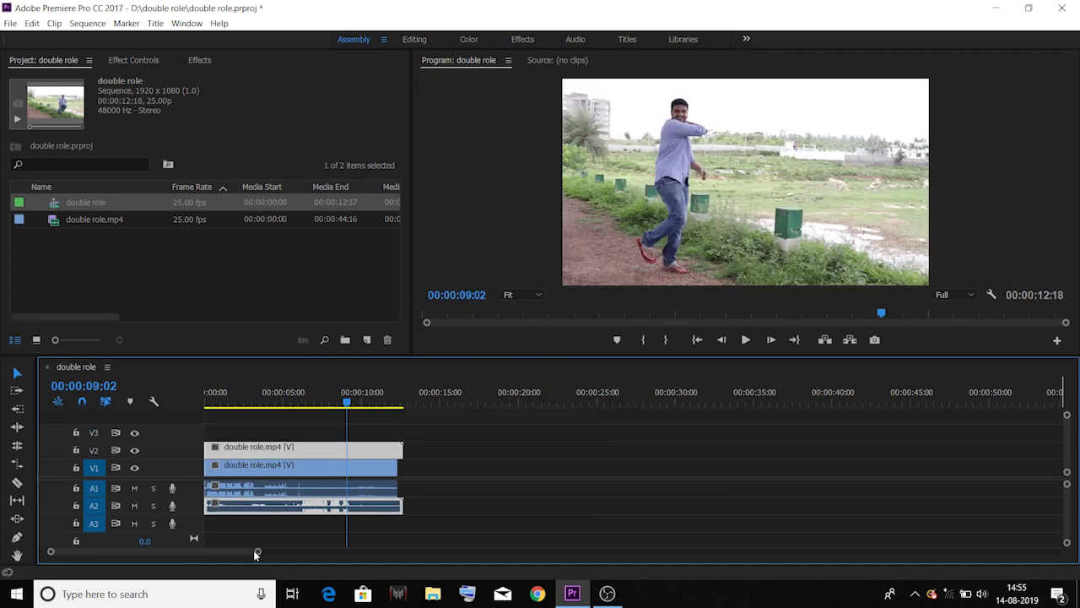
Step: Go to 00:00:01:05 in the sequence and bring up the opacity settings of the V2 clip
{"action": "left_click_drag", "start_coordinate": [257, 555], "coordinate": [289, 553]}
{"action": "left_click_drag", "start_coordinate": [338, 401], "coordinate": [220, 415]}
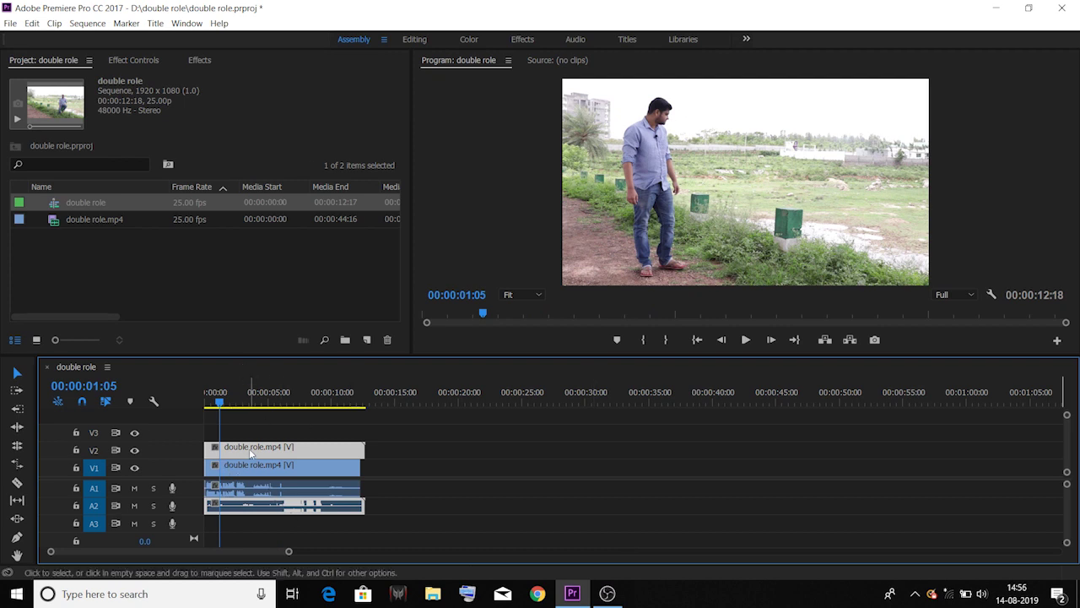
{"action": "left_click", "coordinate": [123, 59]}
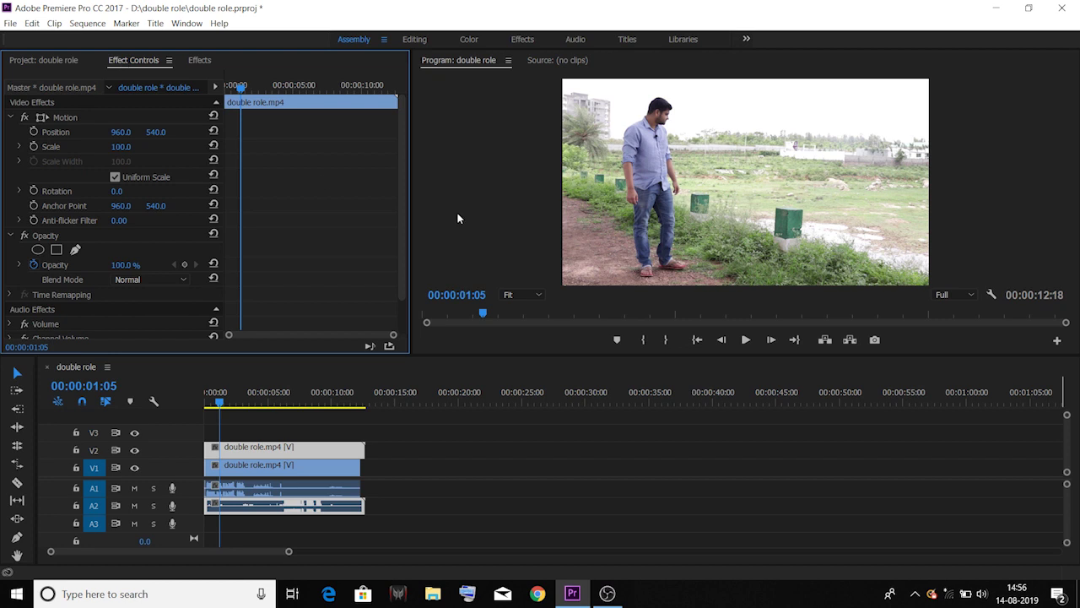
{"action": "scroll", "coordinate": [402, 249], "scroll_direction": "down", "scroll_amount": 2}
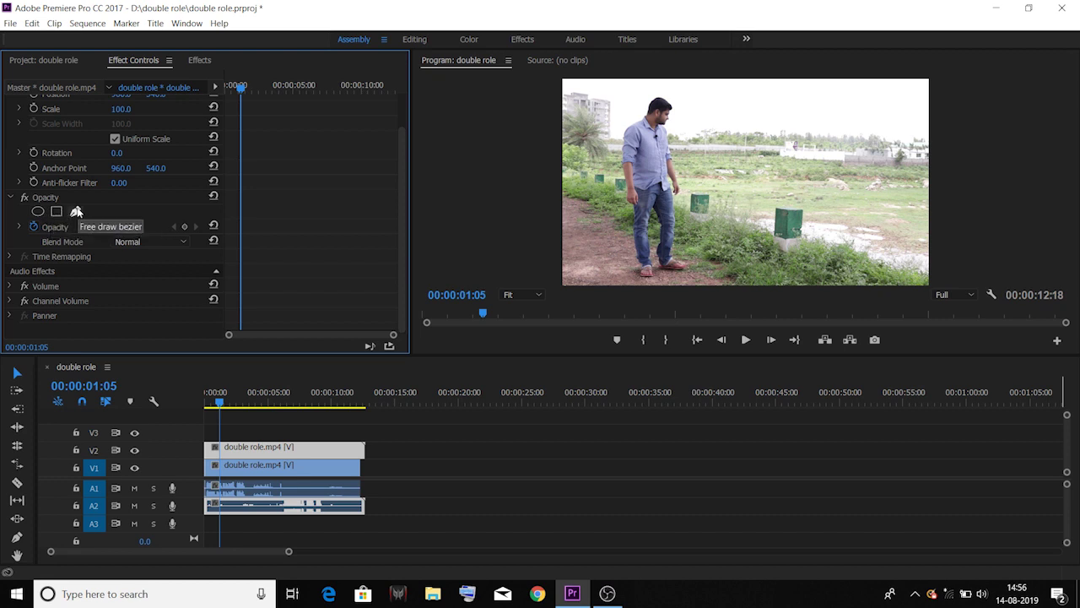
Step: Try drawing a four-point opacity mask around the standing man on the V2 clip
{"action": "left_click", "coordinate": [75, 212]}
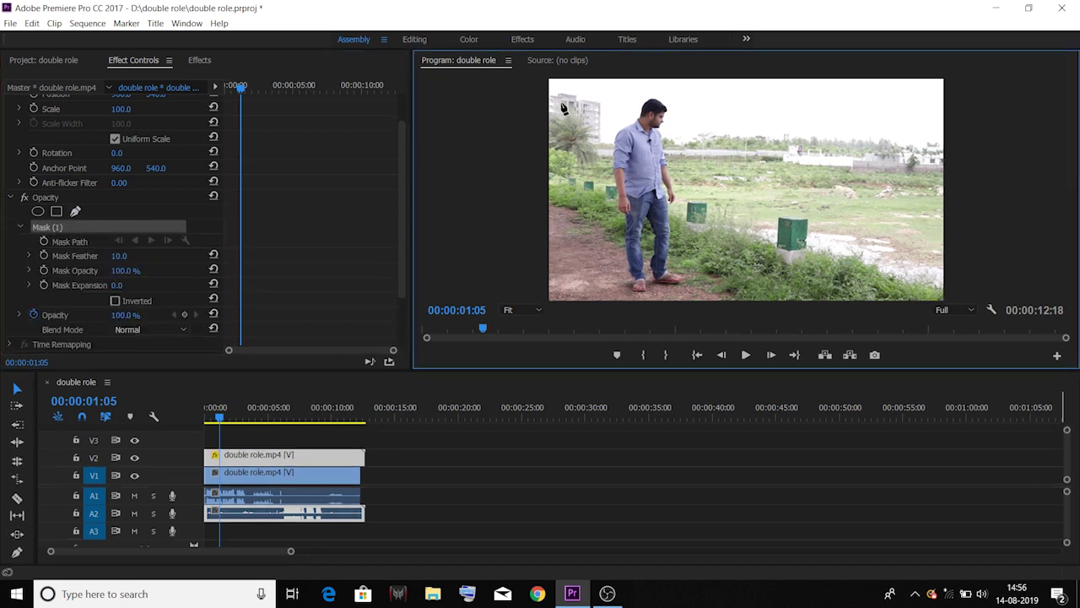
{"action": "left_click", "coordinate": [558, 96]}
{"action": "left_click", "coordinate": [701, 92]}
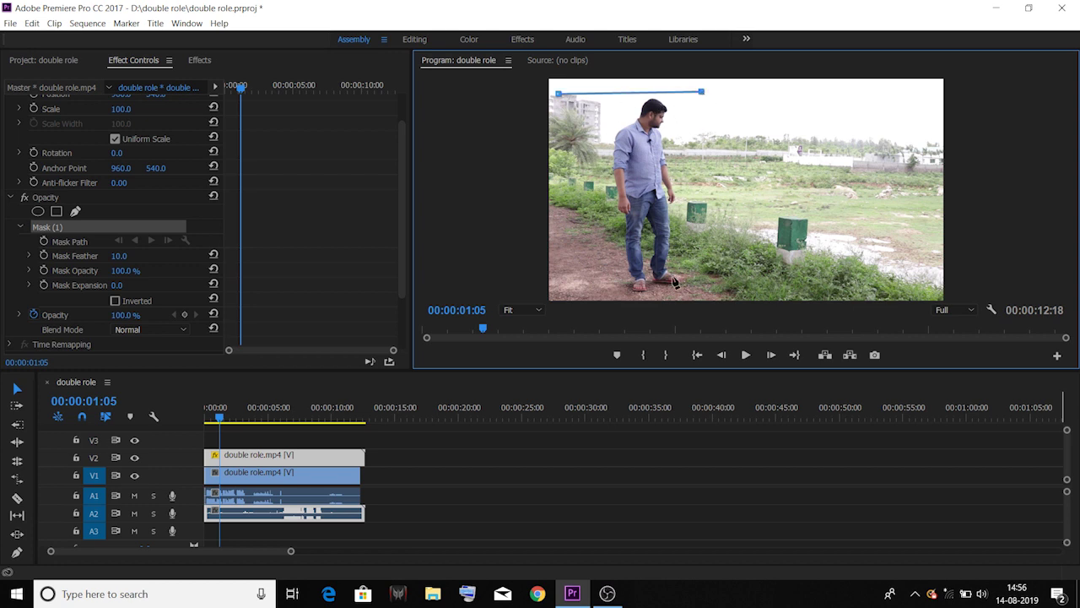
{"action": "left_click", "coordinate": [711, 297]}
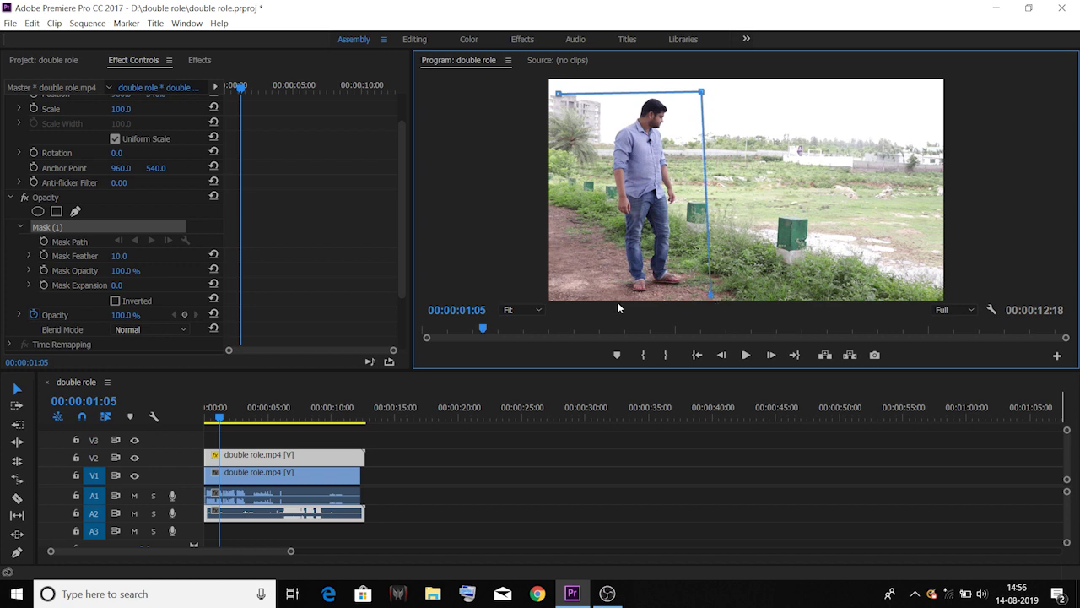
{"action": "left_click", "coordinate": [559, 295]}
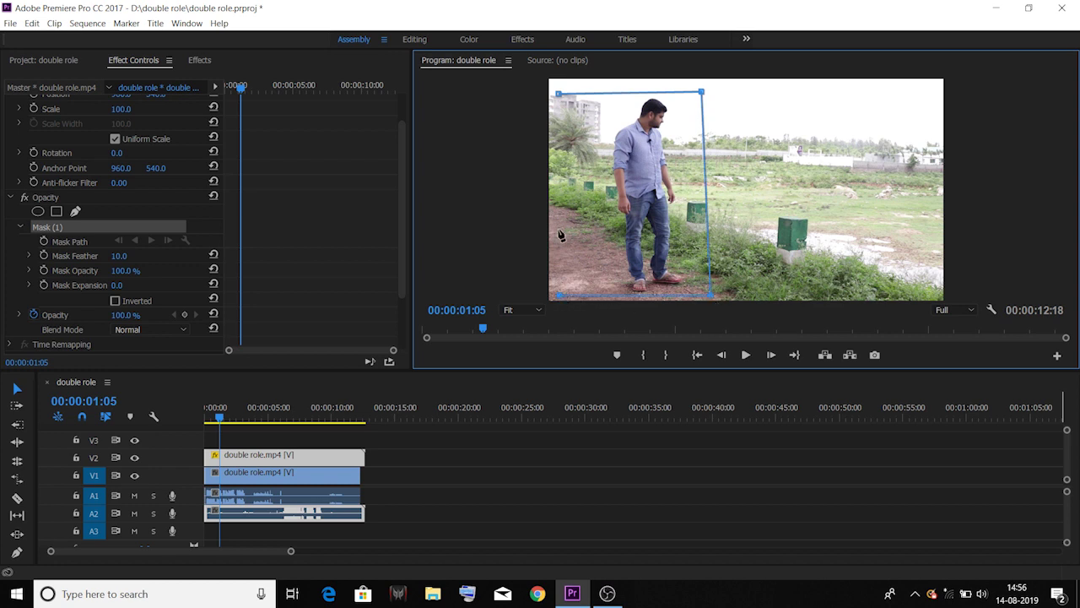
{"action": "left_click", "coordinate": [559, 96]}
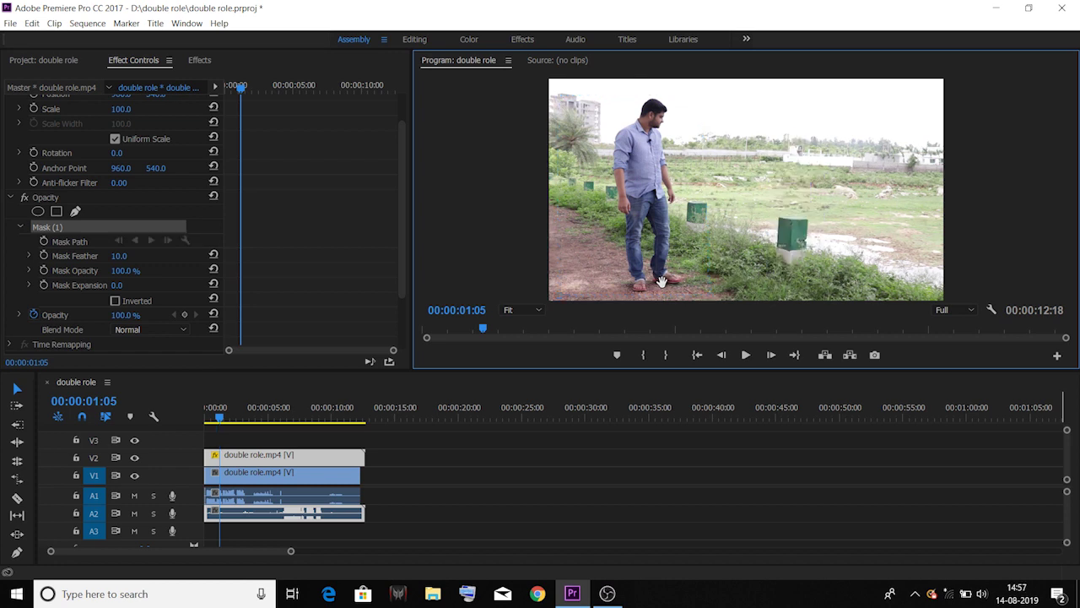
Step: Draw an irregular many-point opacity mask around the standing man, and delete that mask
{"action": "left_click", "coordinate": [566, 92]}
{"action": "left_click", "coordinate": [604, 90]}
{"action": "left_click", "coordinate": [658, 113]}
{"action": "left_click", "coordinate": [680, 137]}
{"action": "left_click", "coordinate": [669, 188]}
{"action": "left_click", "coordinate": [651, 241]}
{"action": "left_click", "coordinate": [597, 250]}
{"action": "left_click", "coordinate": [557, 228]}
{"action": "left_click", "coordinate": [559, 180]}
{"action": "left_click", "coordinate": [578, 130]}
{"action": "left_click", "coordinate": [566, 92]}
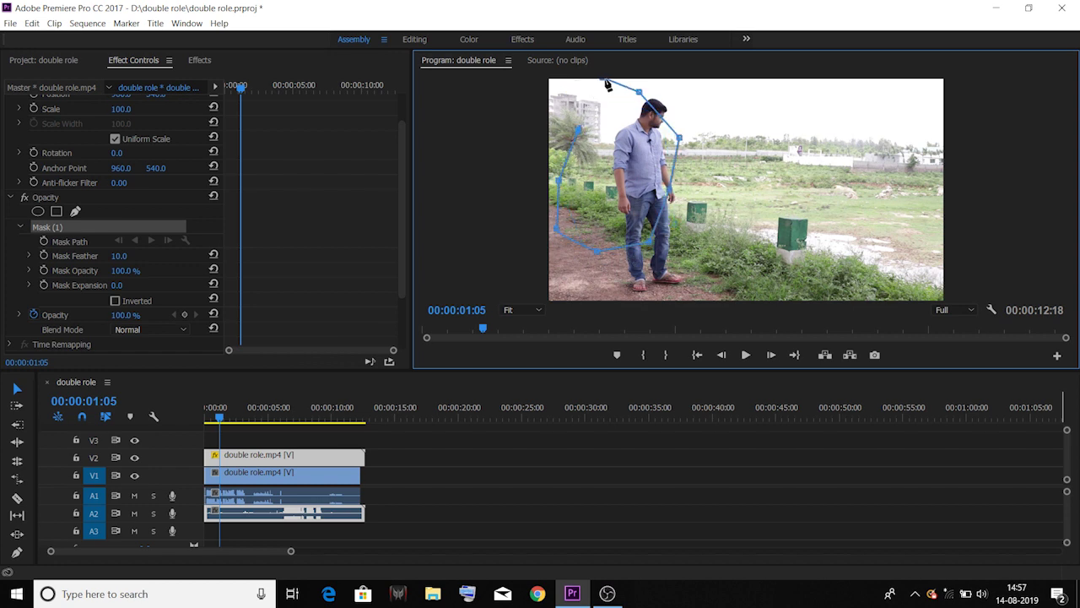
{"action": "left_click", "coordinate": [607, 85]}
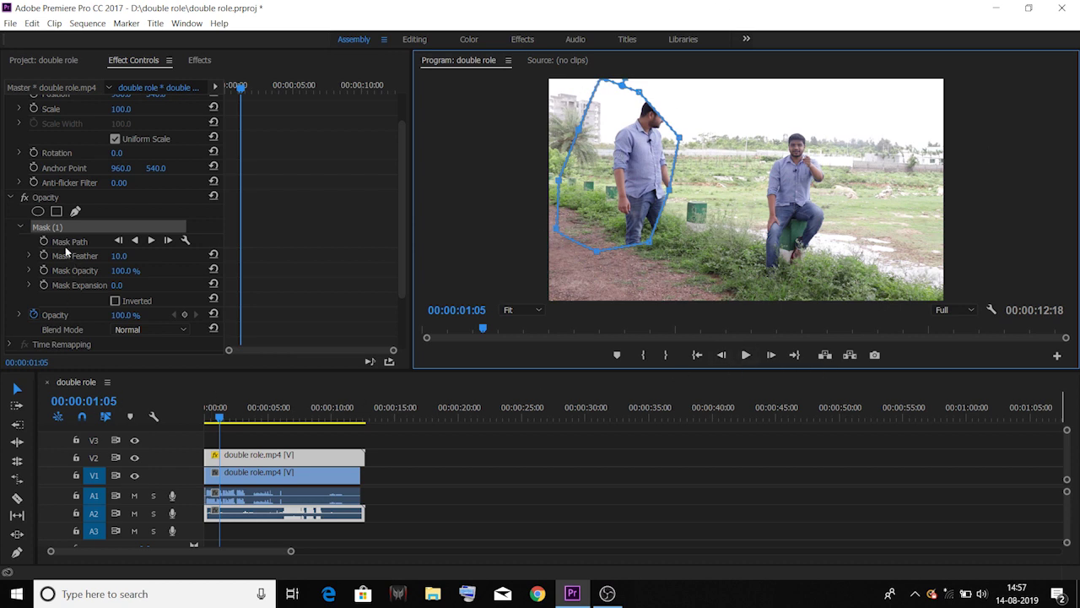
{"action": "left_click", "coordinate": [64, 243]}
{"action": "left_click", "coordinate": [51, 229]}
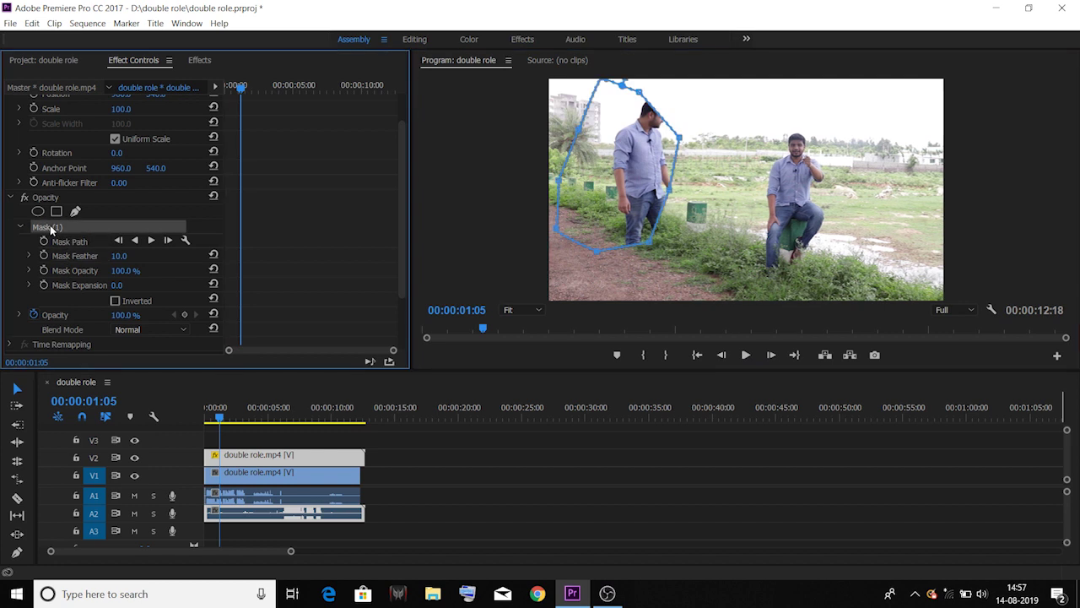
{"action": "key", "text": "Delete"}
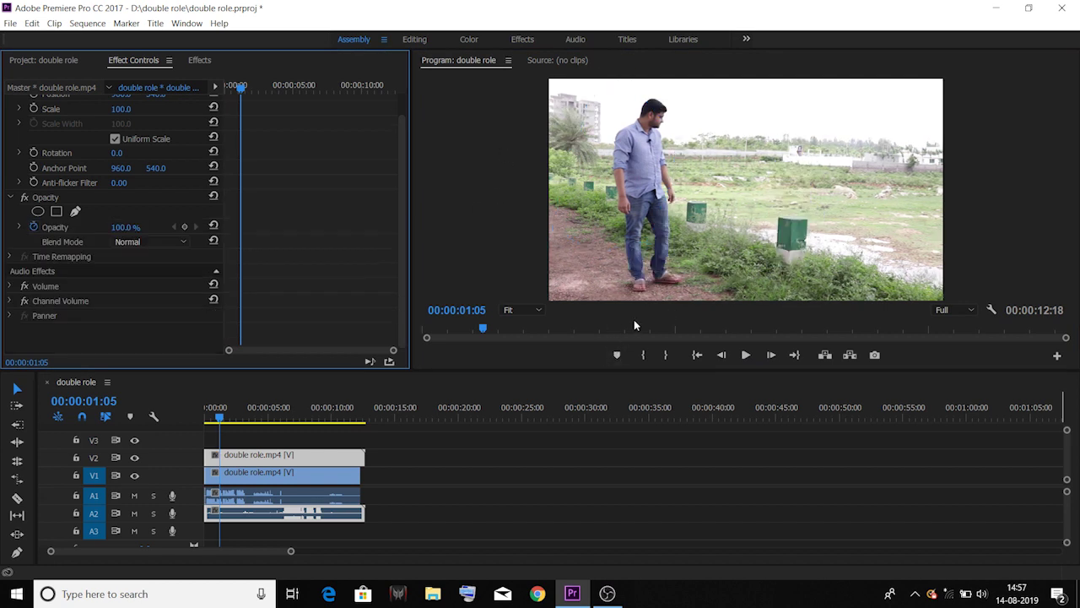
Step: Draw a closed four-point free-draw opacity mask enclosing the standing man on the V2 clip at 00:00:01:05
{"action": "left_click", "coordinate": [75, 211]}
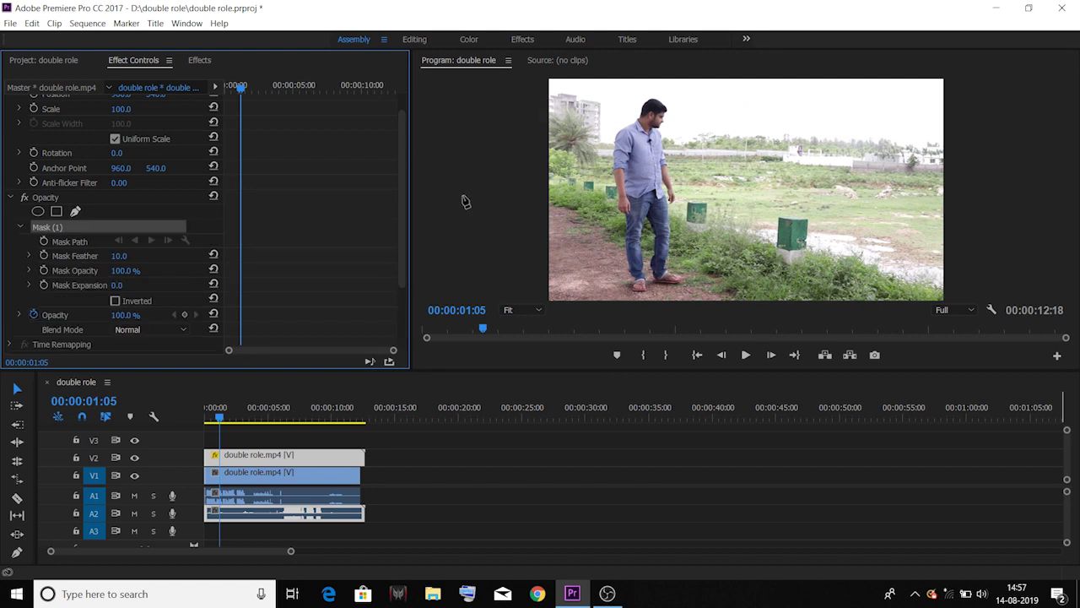
{"action": "left_click", "coordinate": [557, 88]}
{"action": "left_click", "coordinate": [695, 86]}
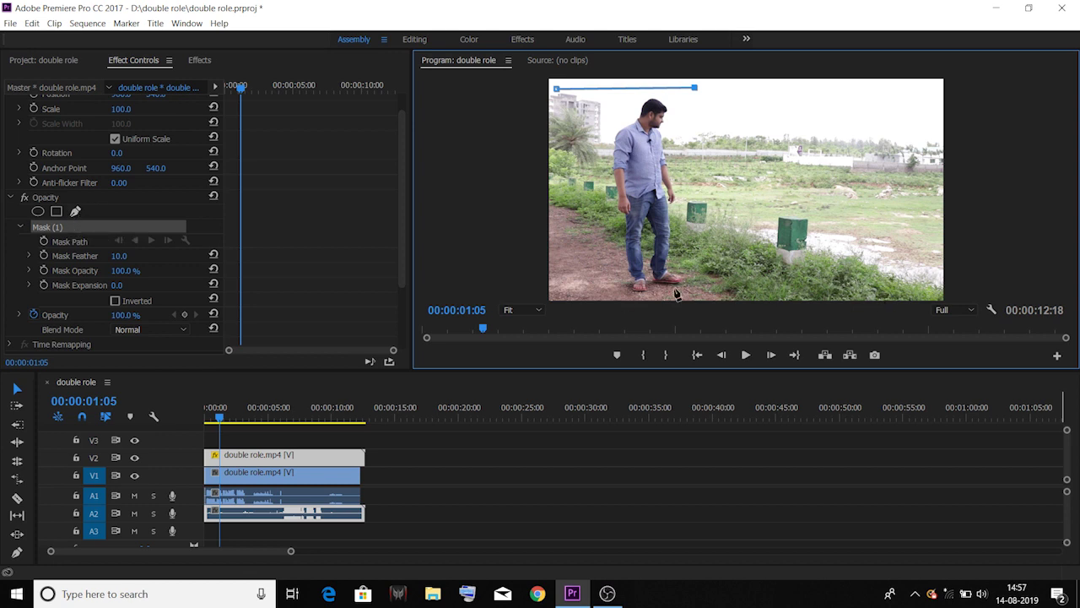
{"action": "left_click", "coordinate": [702, 294]}
{"action": "left_click", "coordinate": [571, 297]}
{"action": "left_click", "coordinate": [555, 89]}
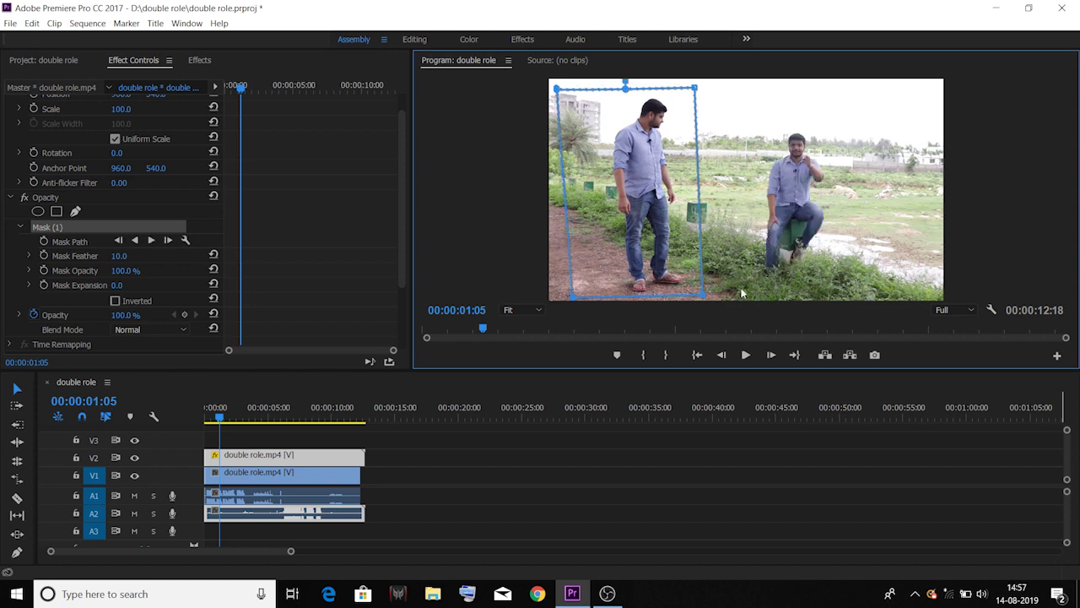
Step: Reshape the four-point mask by adjusting its upper-right and two lower corners around the standing man
{"action": "left_click_drag", "start_coordinate": [693, 87], "coordinate": [714, 94]}
{"action": "left_click_drag", "start_coordinate": [707, 295], "coordinate": [709, 297]}
{"action": "left_click_drag", "start_coordinate": [571, 297], "coordinate": [563, 298]}
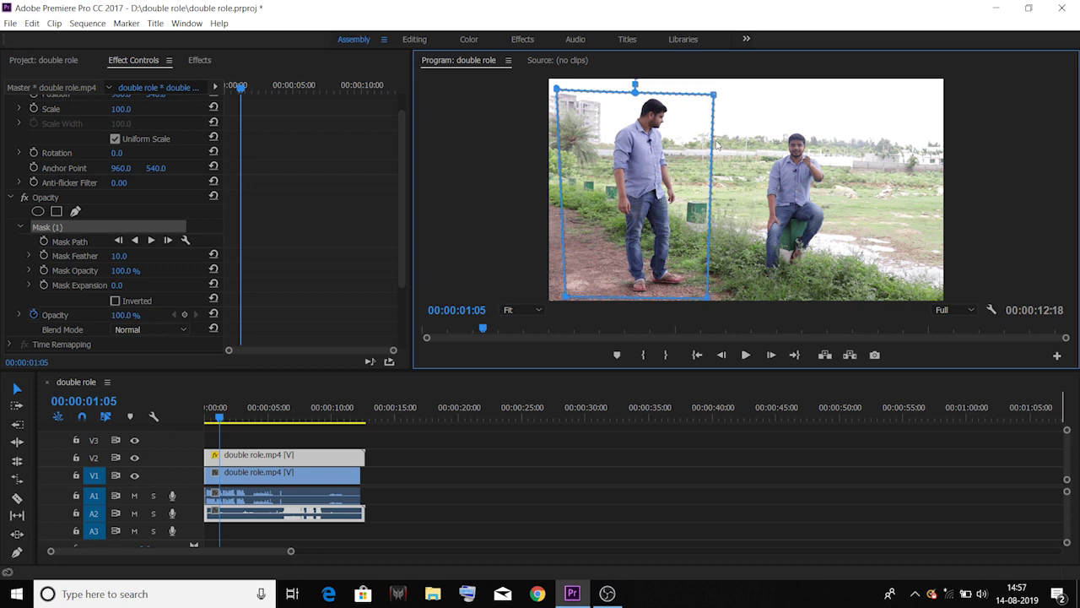
{"action": "left_click_drag", "start_coordinate": [714, 99], "coordinate": [704, 98]}
Step: At 00:00:03:04, shift the mask's upper-right corner slightly inward and deselect the clip
{"action": "left_click_drag", "start_coordinate": [224, 418], "coordinate": [248, 423]}
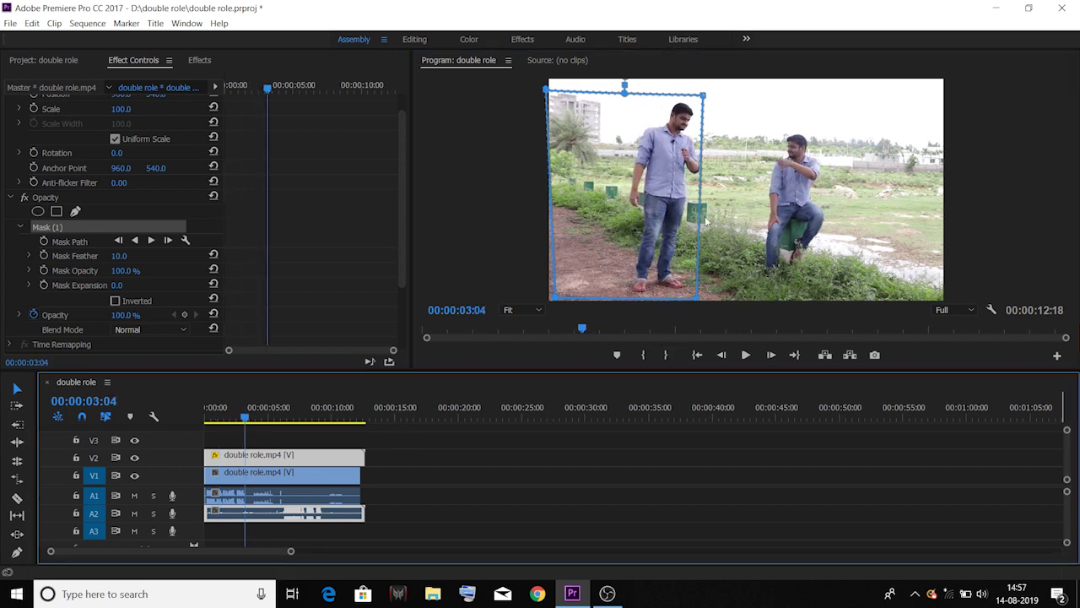
{"action": "left_click_drag", "start_coordinate": [703, 94], "coordinate": [697, 94]}
{"action": "left_click", "coordinate": [582, 540]}
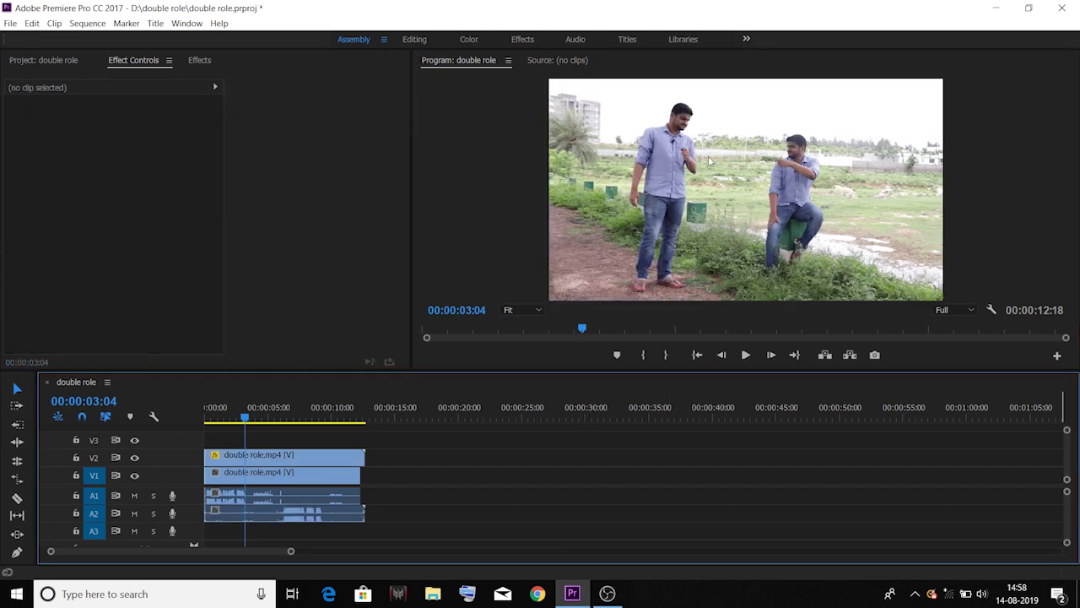
Step: Widen the V2 clip's opacity mask by moving its two right corners outward and adding a point on the right edge
{"action": "left_click", "coordinate": [249, 456]}
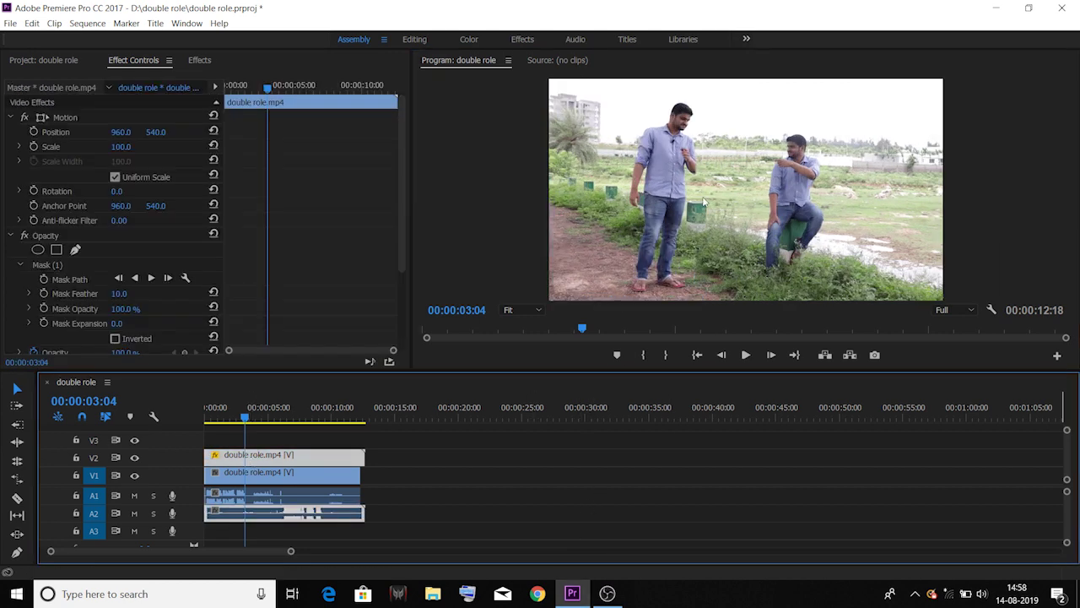
{"action": "left_click", "coordinate": [39, 266]}
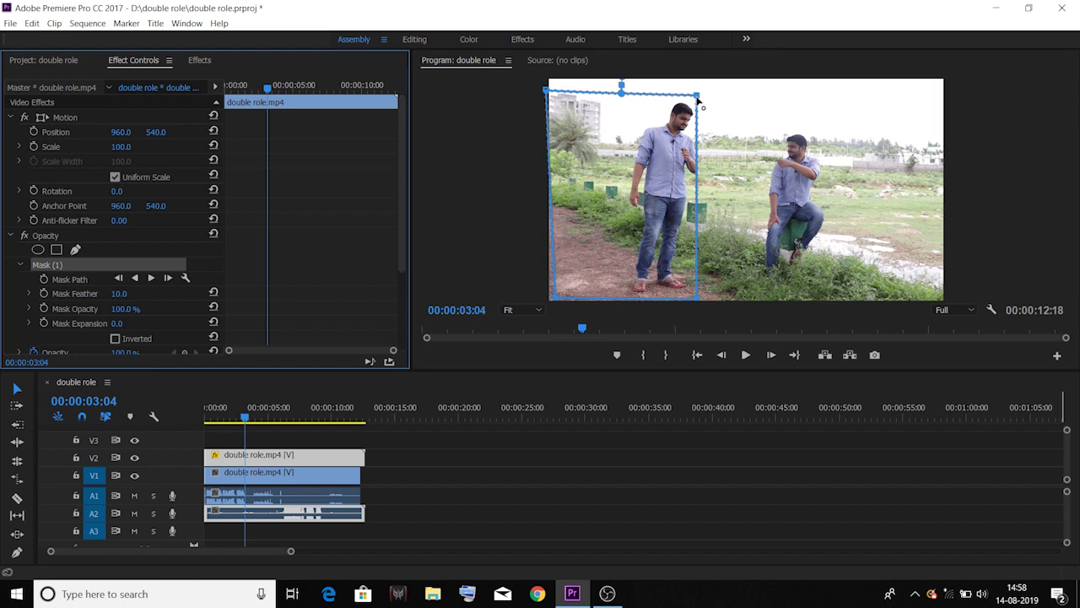
{"action": "left_click_drag", "start_coordinate": [698, 99], "coordinate": [722, 91]}
{"action": "left_click_drag", "start_coordinate": [696, 296], "coordinate": [709, 298]}
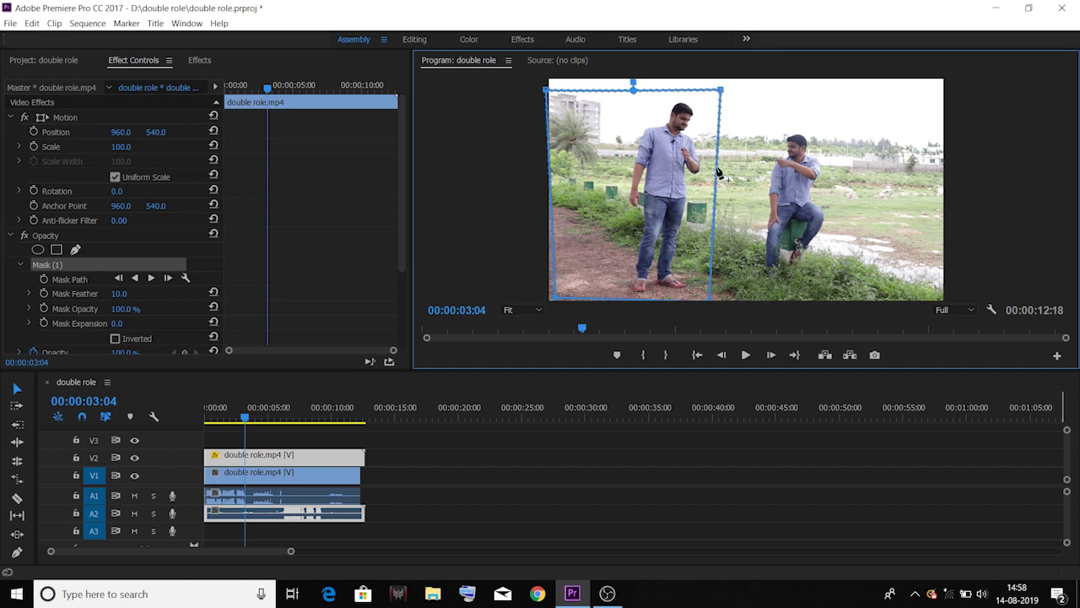
{"action": "mouse_move", "coordinate": [719, 172]}
{"action": "left_mouse_down"}
{"action": "mouse_move", "coordinate": [755, 173]}
{"action": "mouse_move", "coordinate": [723, 173]}
{"action": "left_mouse_up"}
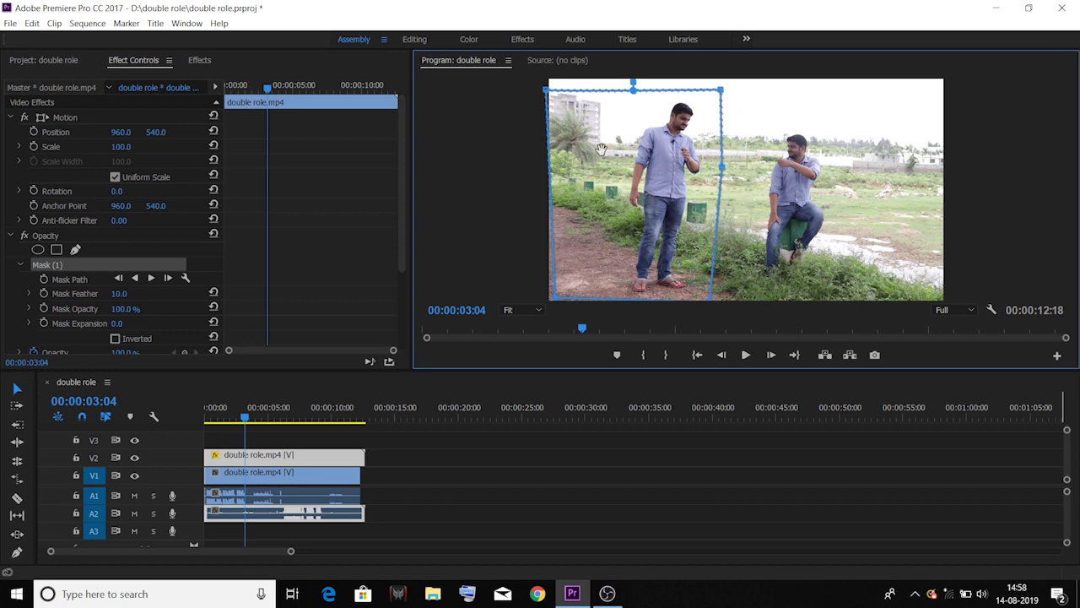
Step: Shift the whole mask slightly to the right around the standing man and deselect the clip
{"action": "left_click_drag", "start_coordinate": [601, 148], "coordinate": [606, 148]}
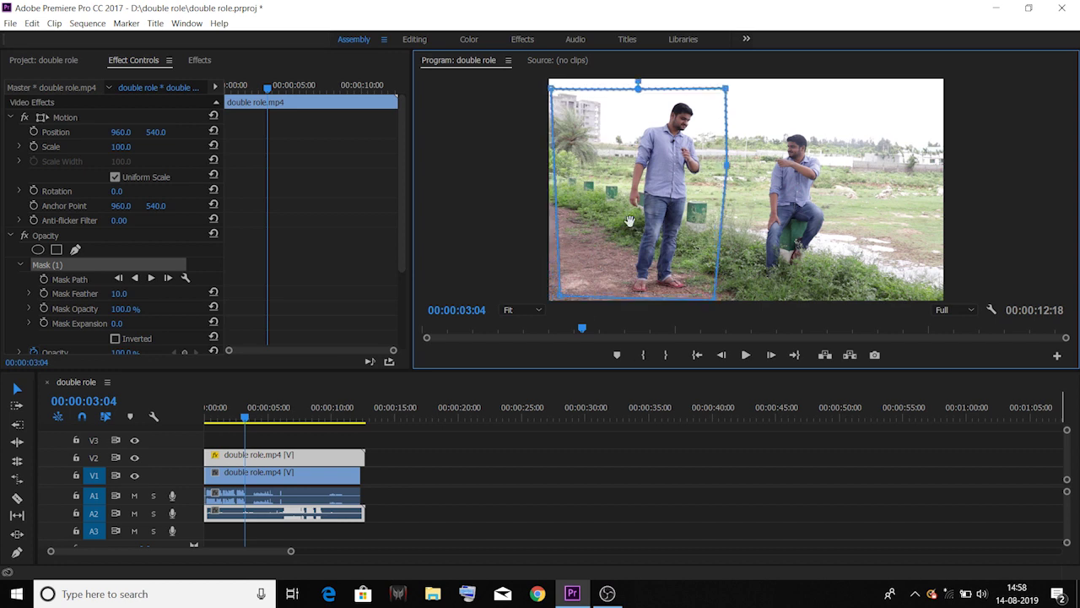
{"action": "mouse_move", "coordinate": [624, 179]}
{"action": "left_mouse_down"}
{"action": "mouse_move", "coordinate": [722, 180]}
{"action": "mouse_move", "coordinate": [623, 177]}
{"action": "mouse_move", "coordinate": [633, 176]}
{"action": "left_mouse_up"}
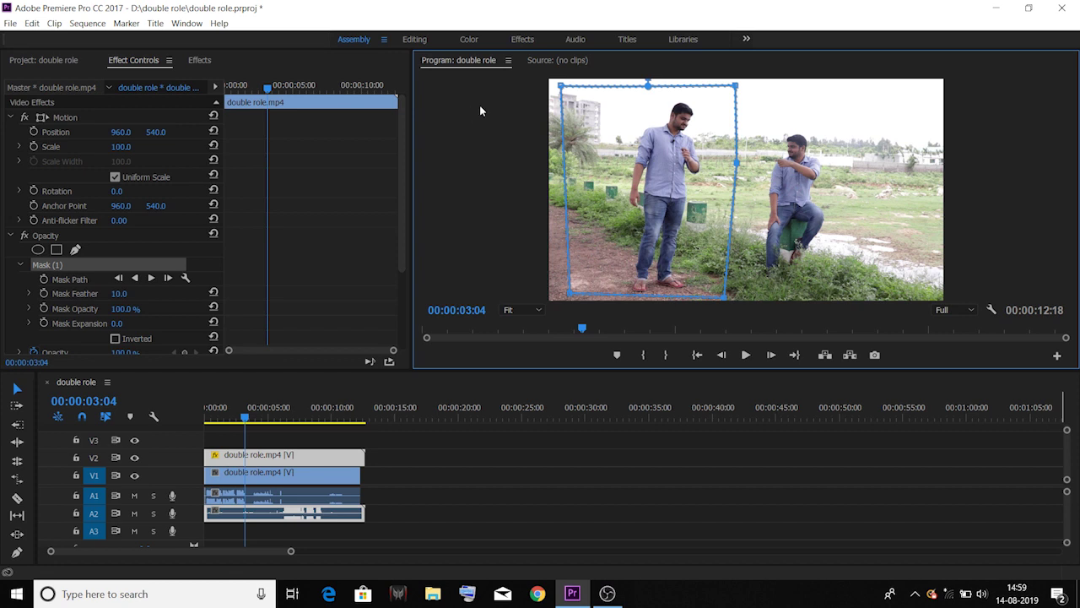
{"action": "left_click_drag", "start_coordinate": [646, 202], "coordinate": [643, 201]}
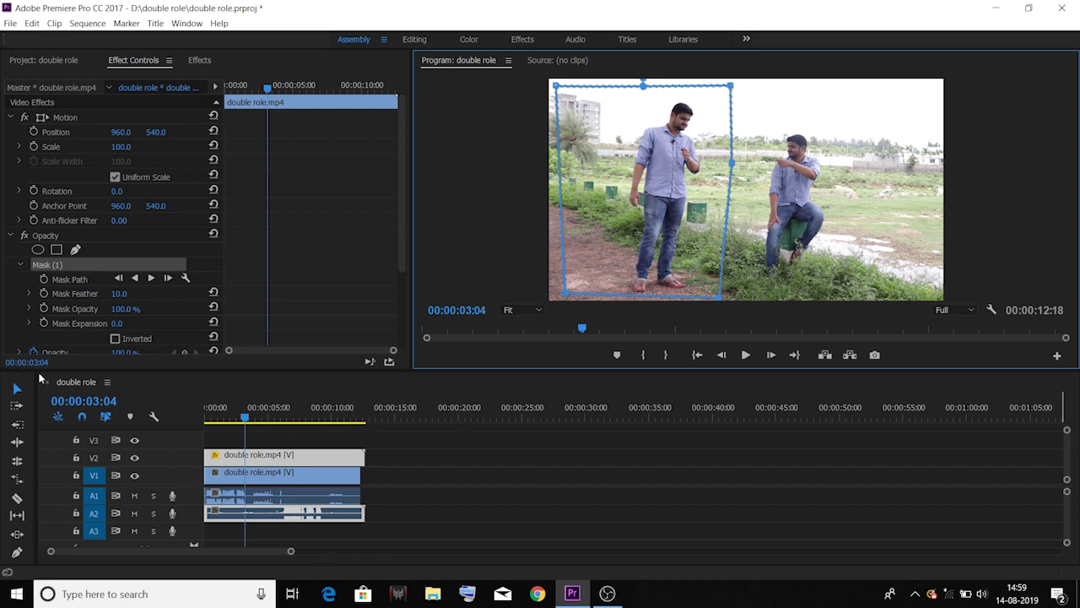
{"action": "left_click", "coordinate": [467, 482]}
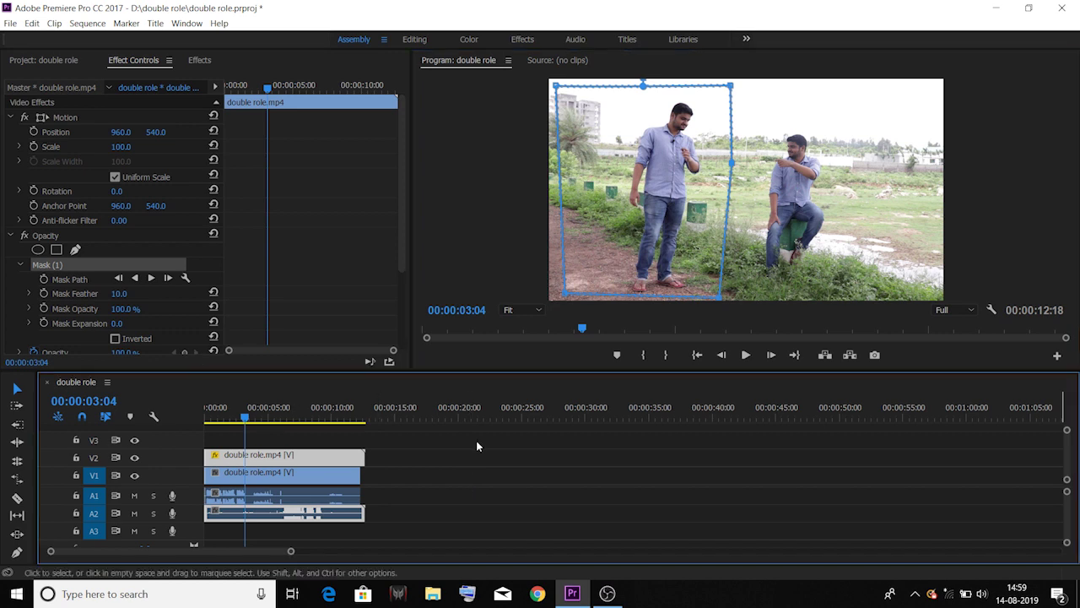
{"action": "left_click", "coordinate": [473, 470]}
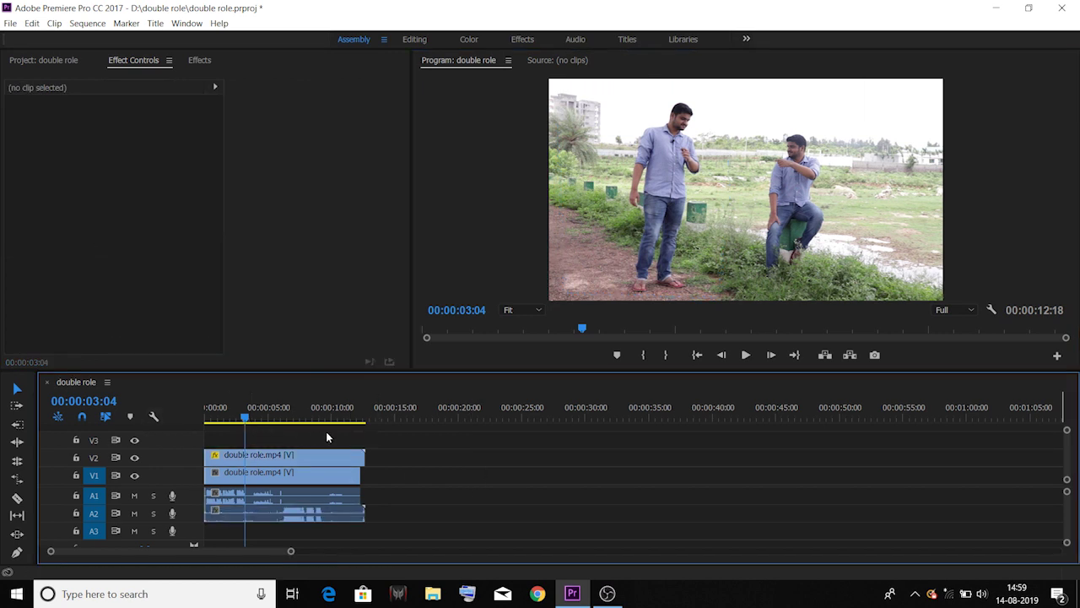
Step: At 00:00:05:13, apply the Brightness & Contrast effect to the V1 clip and set its brightness to 32
{"action": "mouse_move", "coordinate": [295, 421]}
{"action": "left_mouse_down"}
{"action": "mouse_move", "coordinate": [264, 431]}
{"action": "mouse_move", "coordinate": [241, 421]}
{"action": "mouse_move", "coordinate": [276, 419]}
{"action": "left_mouse_up"}
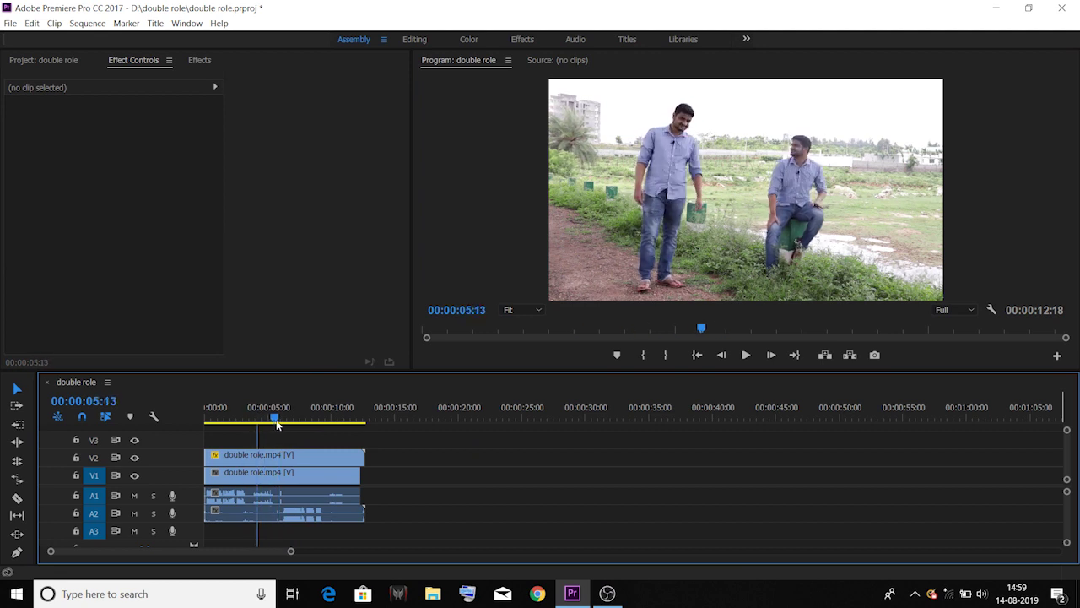
{"action": "left_click", "coordinate": [309, 482]}
{"action": "left_click", "coordinate": [199, 60]}
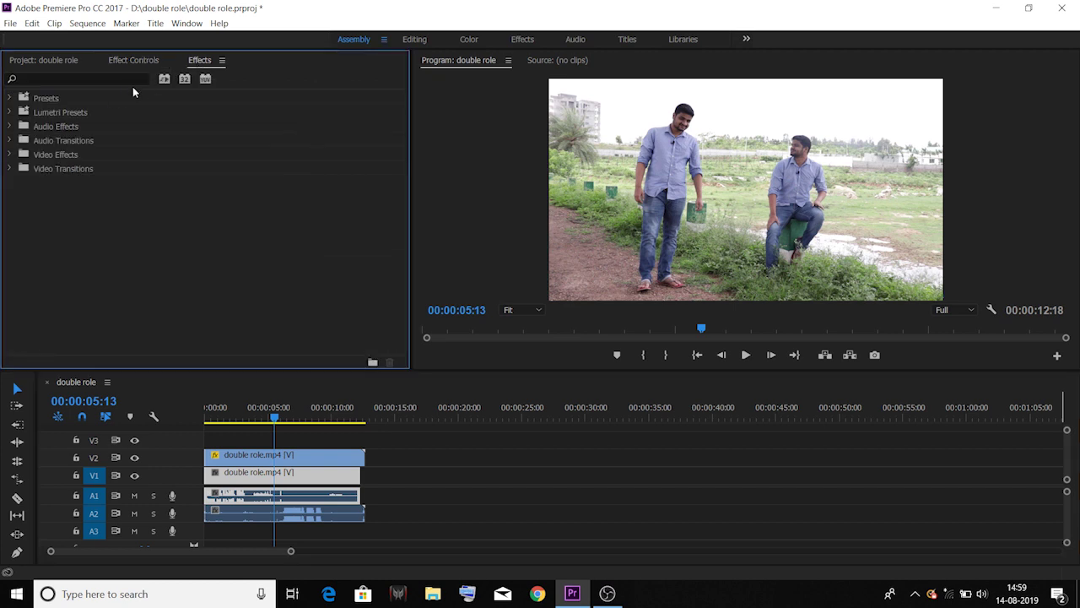
{"action": "left_click", "coordinate": [125, 79]}
{"action": "type", "text": "bri"}
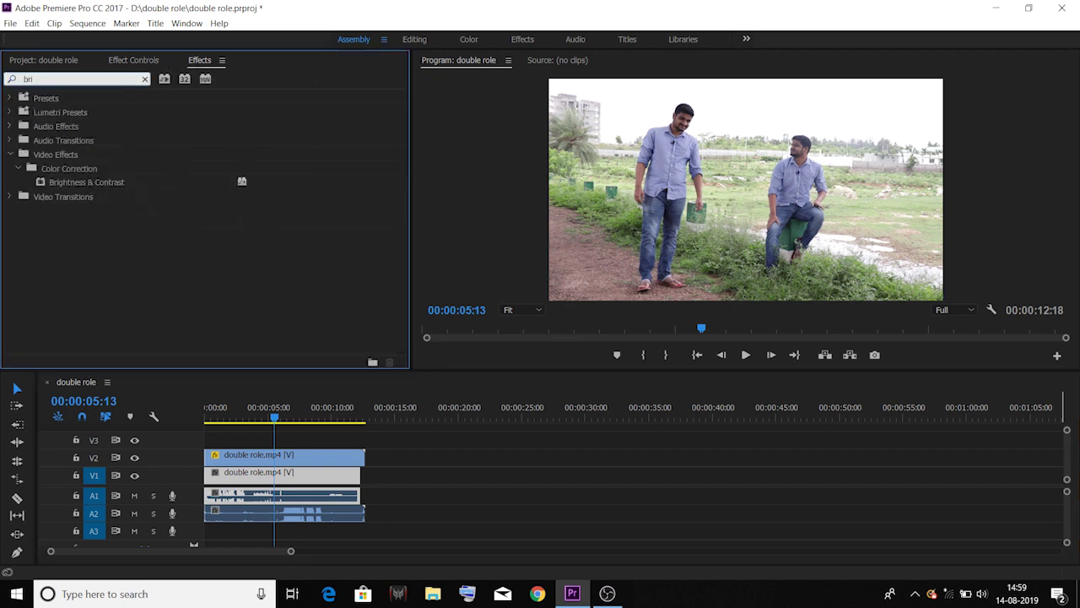
{"action": "left_click_drag", "start_coordinate": [125, 185], "coordinate": [279, 474]}
{"action": "left_click", "coordinate": [133, 60]}
{"action": "scroll", "coordinate": [398, 277], "scroll_direction": "down", "scroll_amount": 3}
{"action": "mouse_move", "coordinate": [119, 257]}
{"action": "left_mouse_down"}
{"action": "mouse_move", "coordinate": [135, 256]}
{"action": "mouse_move", "coordinate": [101, 257]}
{"action": "left_mouse_up"}
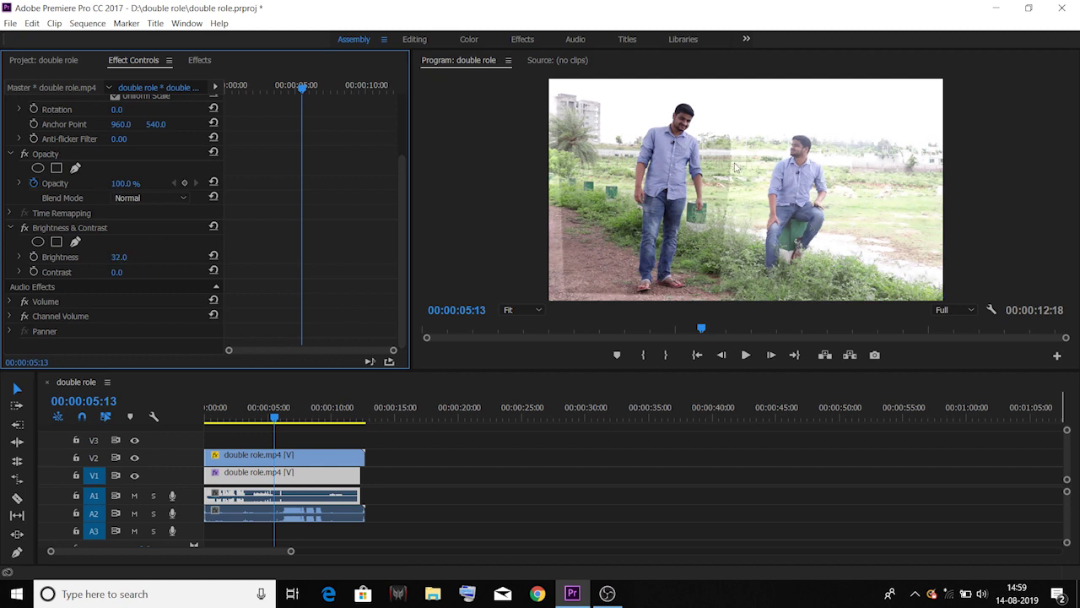
Step: Enlarge the program preview to examine the mask edges between the two takes, and restore the normal layout
{"action": "left_click", "coordinate": [477, 209]}
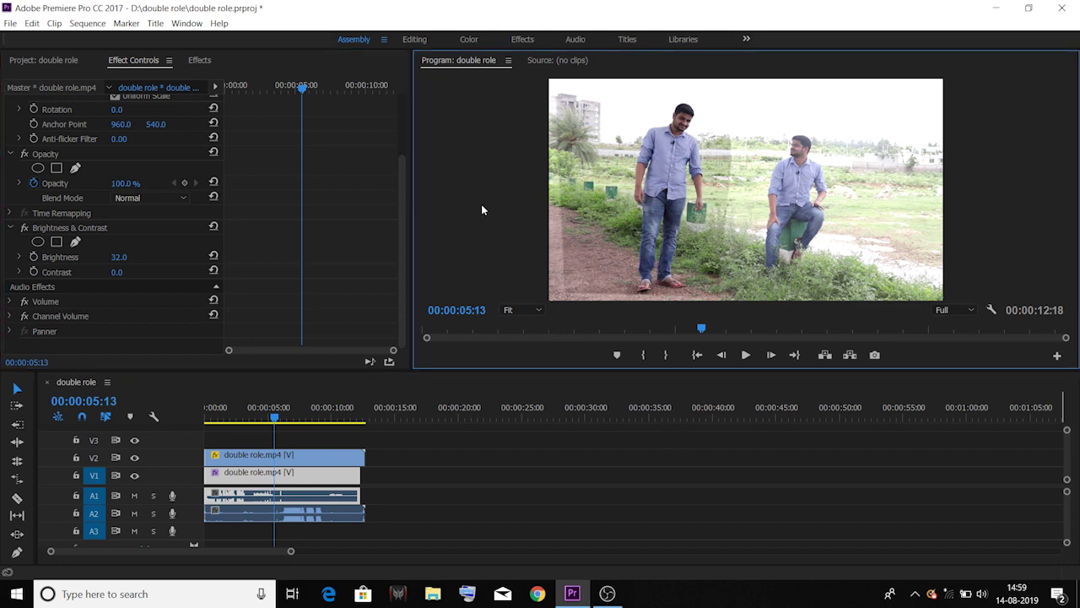
{"action": "key", "text": "grave"}
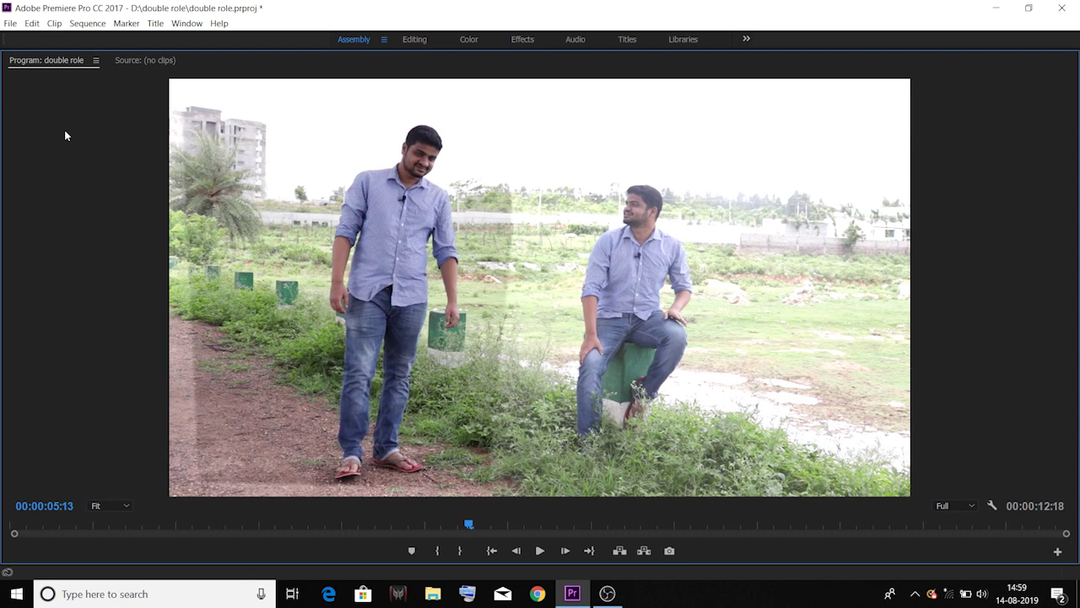
{"action": "key", "text": "grave"}
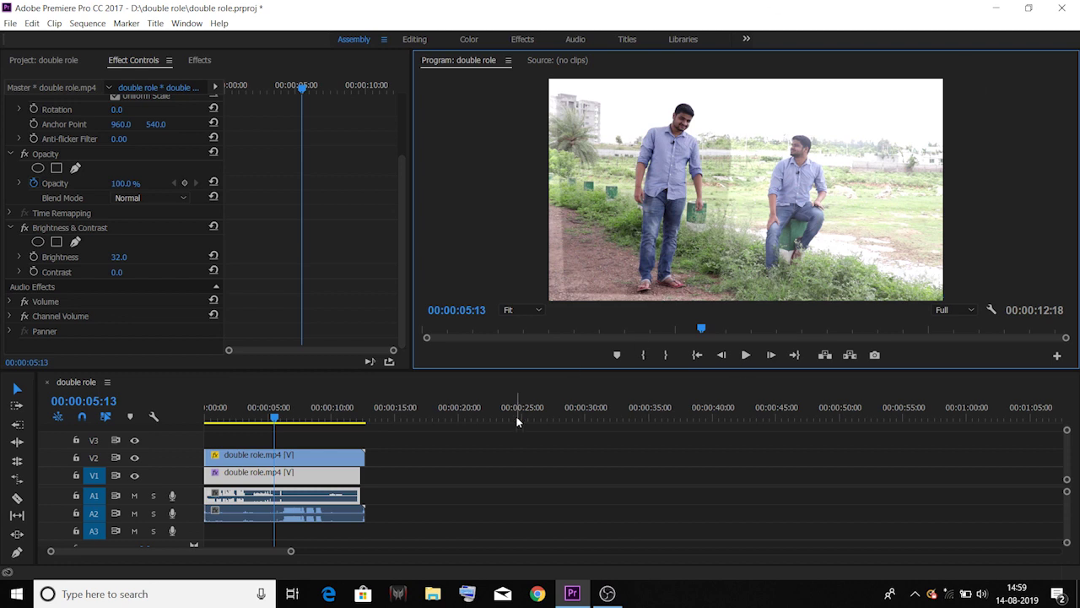
Step: Try mask feather values of 117, 0 and 80 on the V2 clip, and set the feather back to 10
{"action": "left_click", "coordinate": [264, 471]}
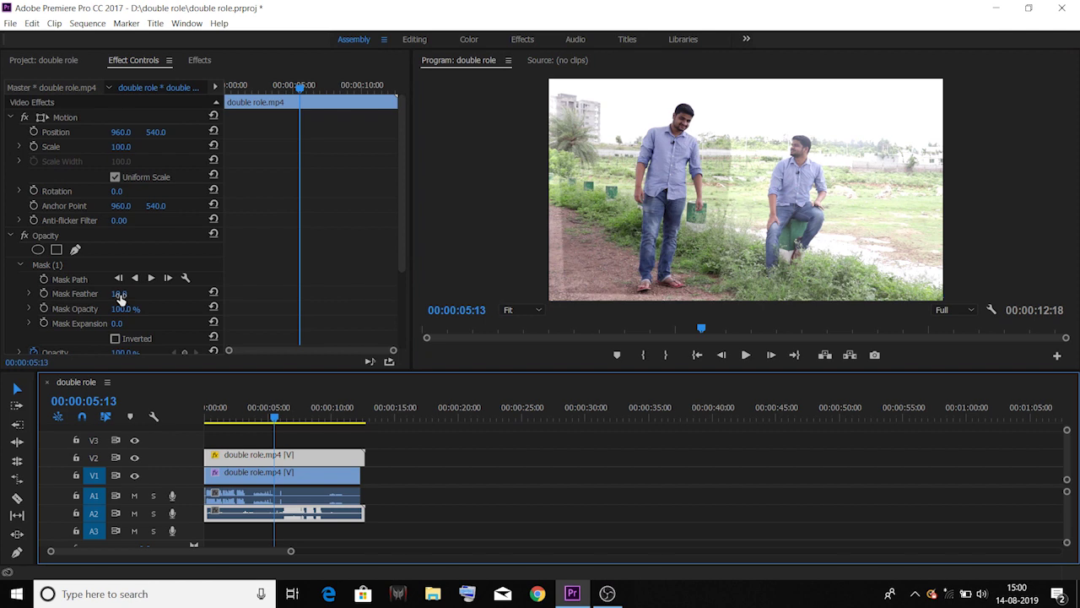
{"action": "left_click_drag", "start_coordinate": [119, 295], "coordinate": [210, 295]}
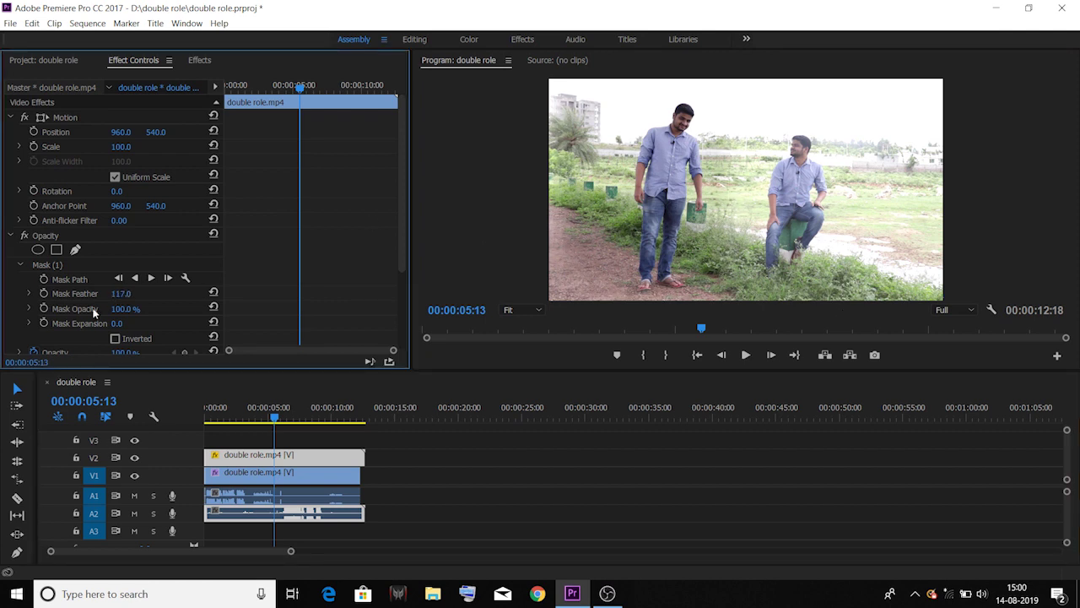
{"action": "left_click_drag", "start_coordinate": [121, 296], "coordinate": [22, 295]}
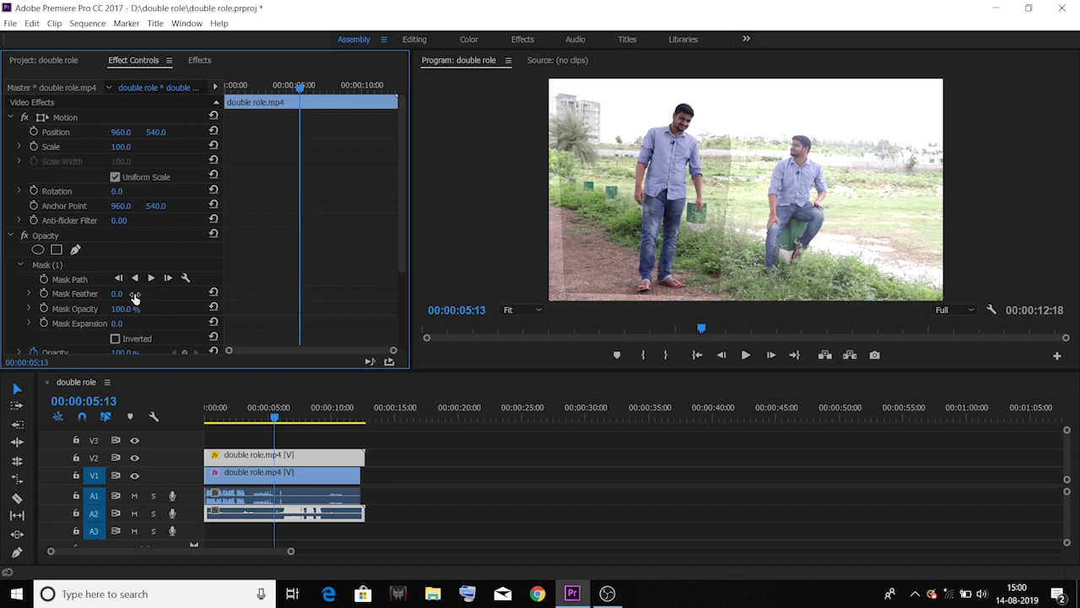
{"action": "left_click_drag", "start_coordinate": [116, 294], "coordinate": [177, 294]}
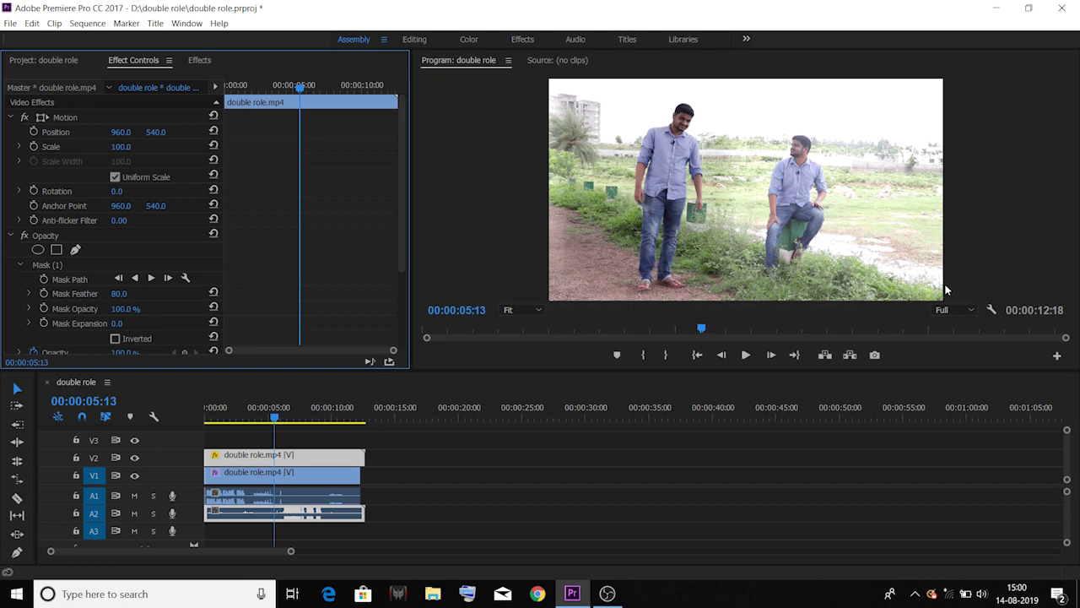
{"action": "left_click", "coordinate": [127, 293]}
{"action": "type", "text": "10"}
{"action": "key", "text": "Return"}
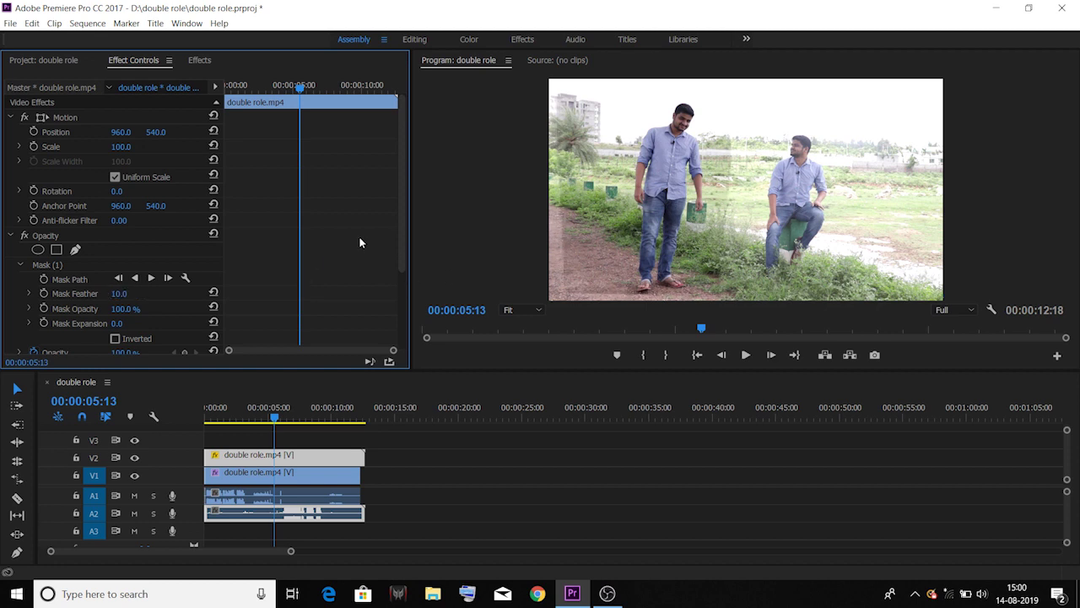
Step: Try an extreme mask feather of 763 on the V2 clip, and reset it to 10
{"action": "scroll", "coordinate": [406, 215], "scroll_direction": "down", "scroll_amount": 3}
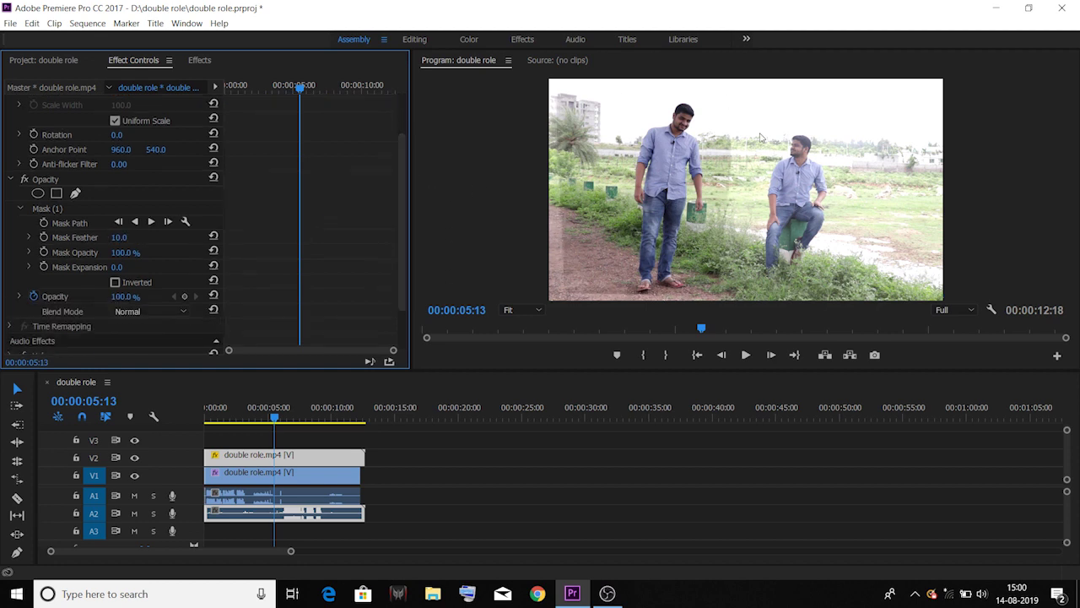
{"action": "left_click_drag", "start_coordinate": [119, 237], "coordinate": [261, 237]}
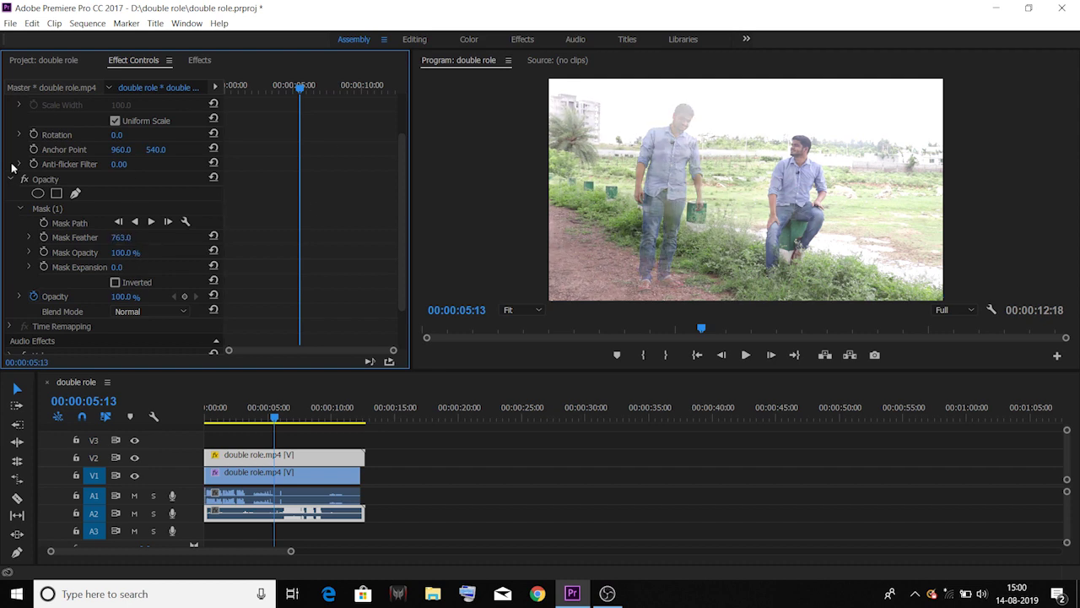
{"action": "left_click_drag", "start_coordinate": [119, 238], "coordinate": [85, 238]}
{"action": "left_click", "coordinate": [127, 239]}
{"action": "type", "text": "10"}
{"action": "key", "text": "Return"}
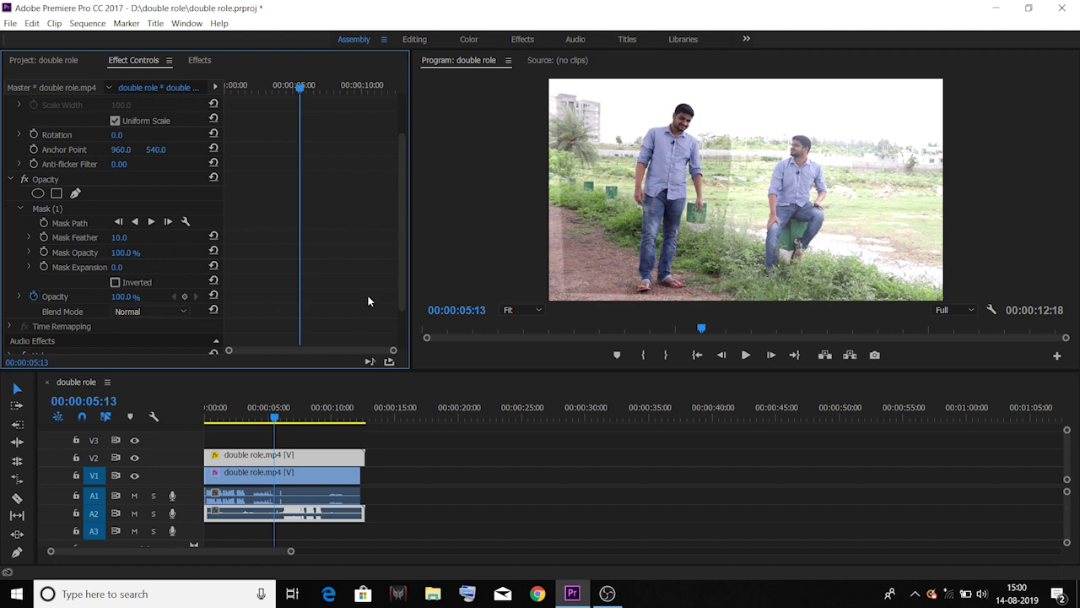
Step: Set the V1 clip's brightness to -27 and contrast to 7, and delete its Brightness & Contrast effect
{"action": "left_click", "coordinate": [329, 456]}
{"action": "left_click", "coordinate": [61, 311]}
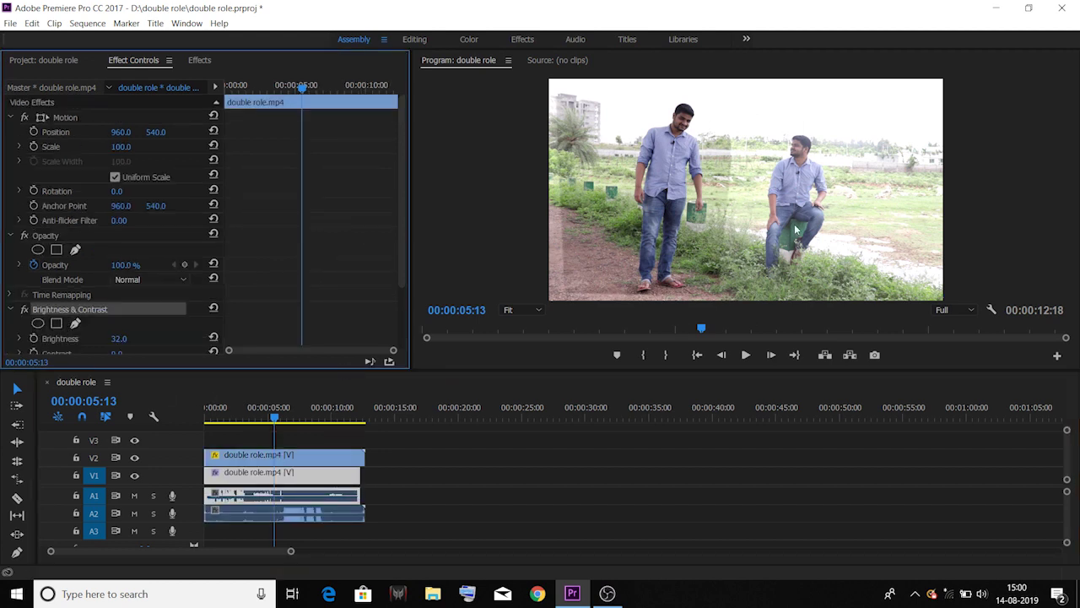
{"action": "left_click", "coordinate": [272, 473]}
{"action": "left_click", "coordinate": [283, 455]}
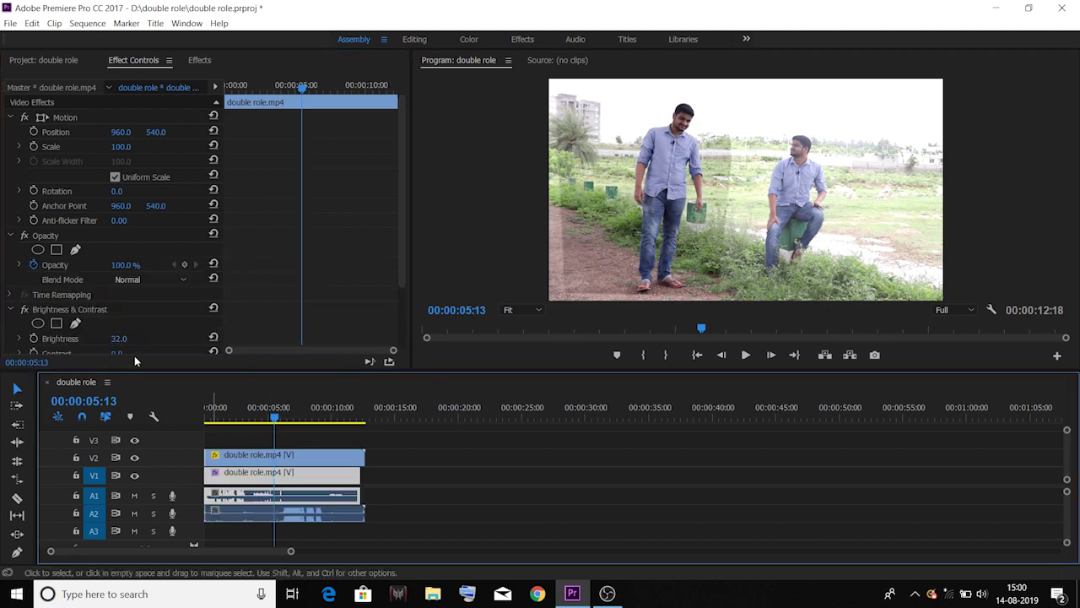
{"action": "left_click_drag", "start_coordinate": [121, 339], "coordinate": [116, 304]}
{"action": "scroll", "coordinate": [403, 256], "scroll_direction": "down", "scroll_amount": 2}
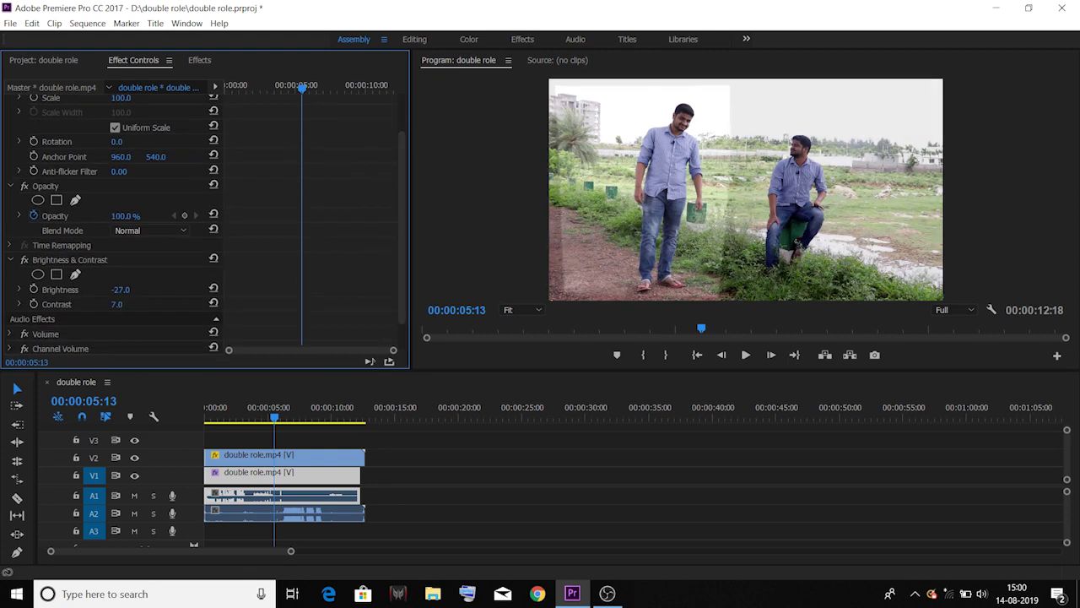
{"action": "left_click", "coordinate": [100, 261]}
{"action": "key", "text": "Delete"}
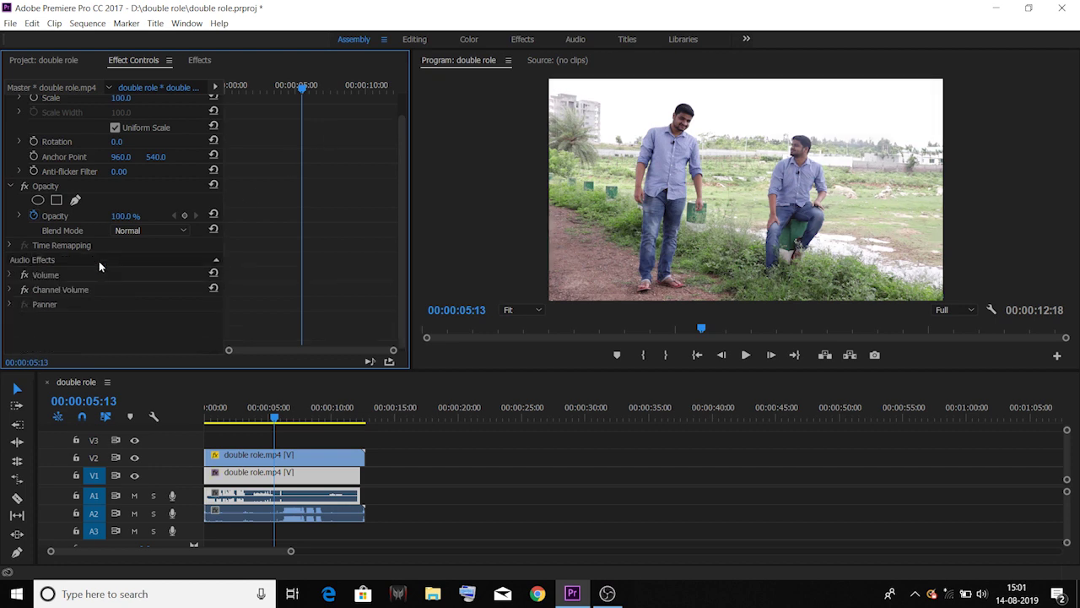
Step: Start Mask Path keyframing for the V2 clip's mask at 00:00:02:11, and move the playhead to 00:00:05:09
{"action": "left_click_drag", "start_coordinate": [276, 420], "coordinate": [243, 423]}
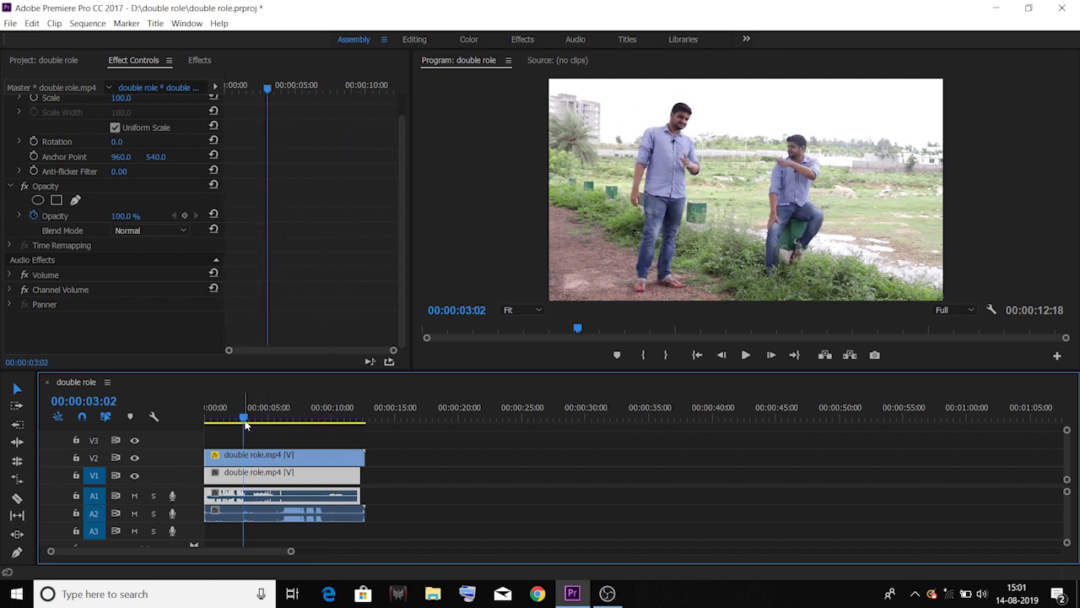
{"action": "left_click", "coordinate": [271, 472]}
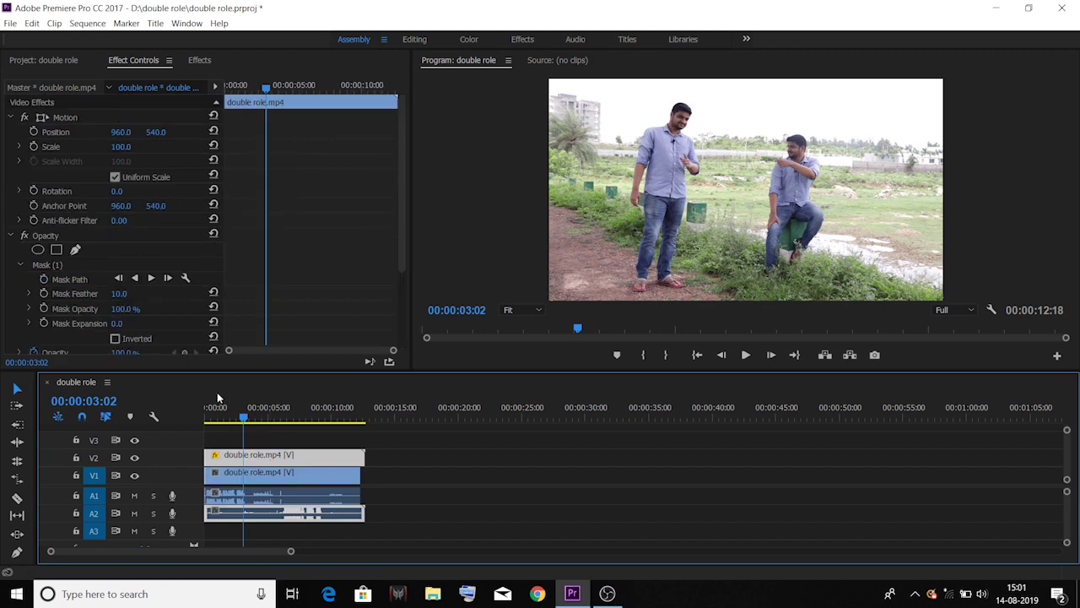
{"action": "left_click_drag", "start_coordinate": [249, 422], "coordinate": [261, 425]}
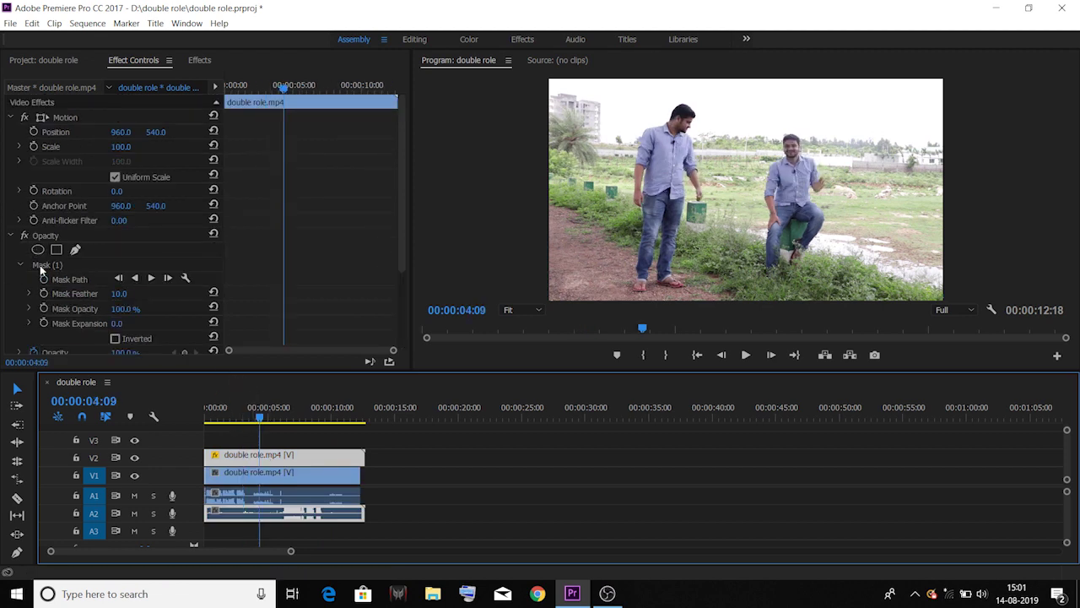
{"action": "left_click", "coordinate": [40, 267]}
{"action": "left_click", "coordinate": [245, 424]}
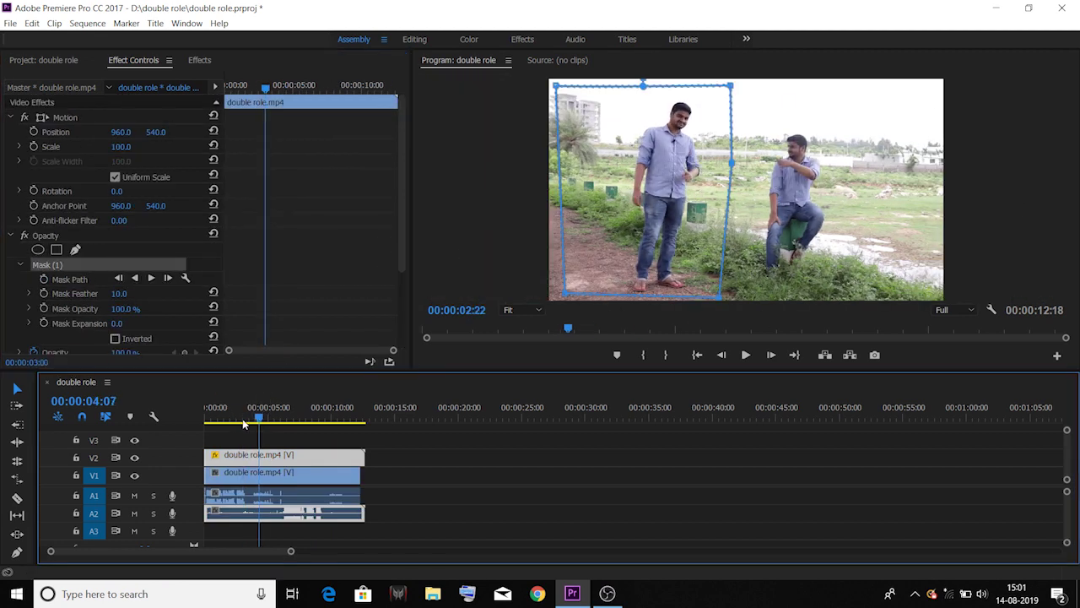
{"action": "left_click_drag", "start_coordinate": [245, 424], "coordinate": [236, 422]}
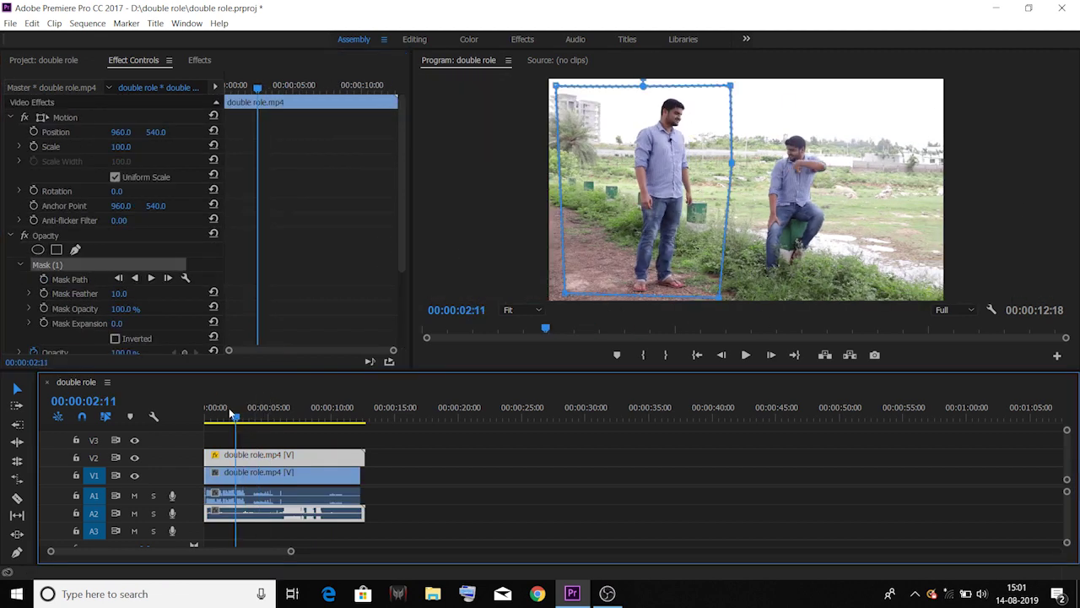
{"action": "left_click", "coordinate": [44, 280]}
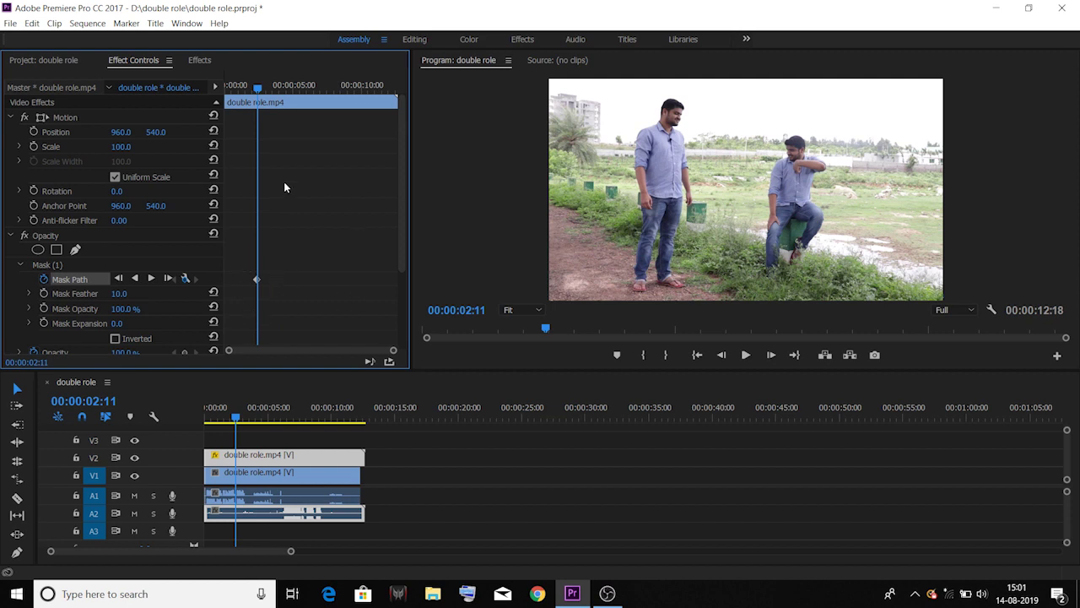
{"action": "left_click_drag", "start_coordinate": [257, 89], "coordinate": [296, 94]}
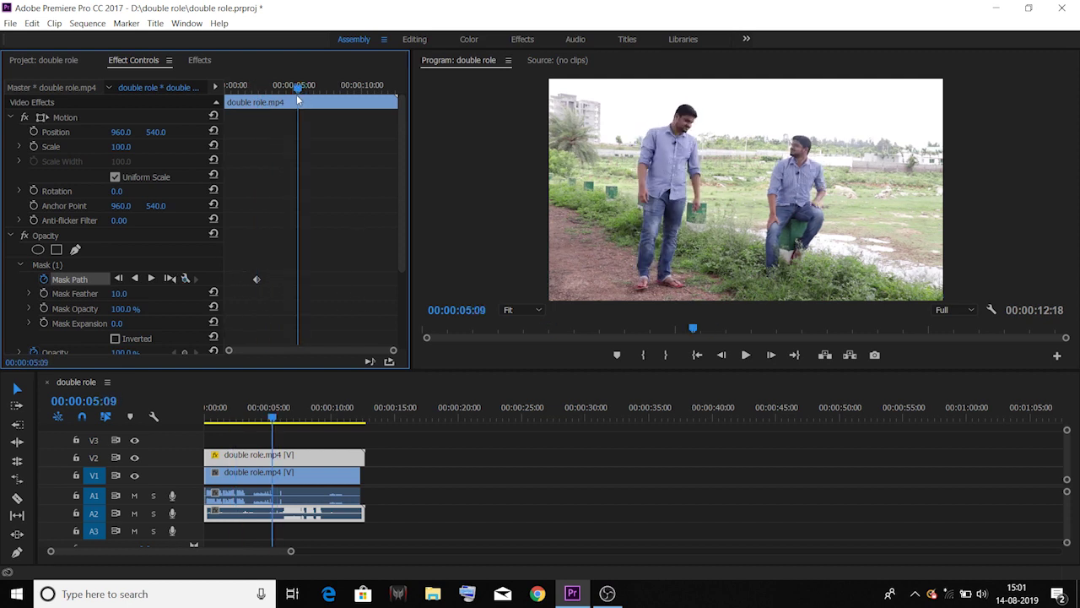
Step: Try a reshaped V2 mask at 00:00:05:09 by pulling its upper-right corner inward below the standing man's head, and play back the mask animation
{"action": "left_click", "coordinate": [42, 267]}
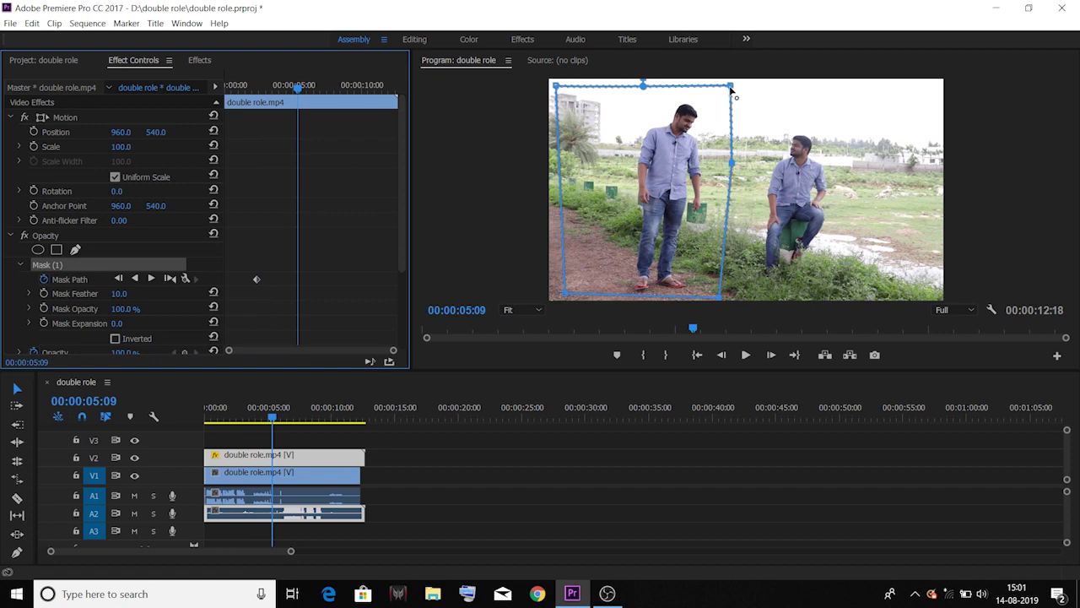
{"action": "left_click_drag", "start_coordinate": [731, 88], "coordinate": [604, 206]}
{"action": "left_click_drag", "start_coordinate": [263, 413], "coordinate": [224, 414]}
{"action": "key", "text": "space"}
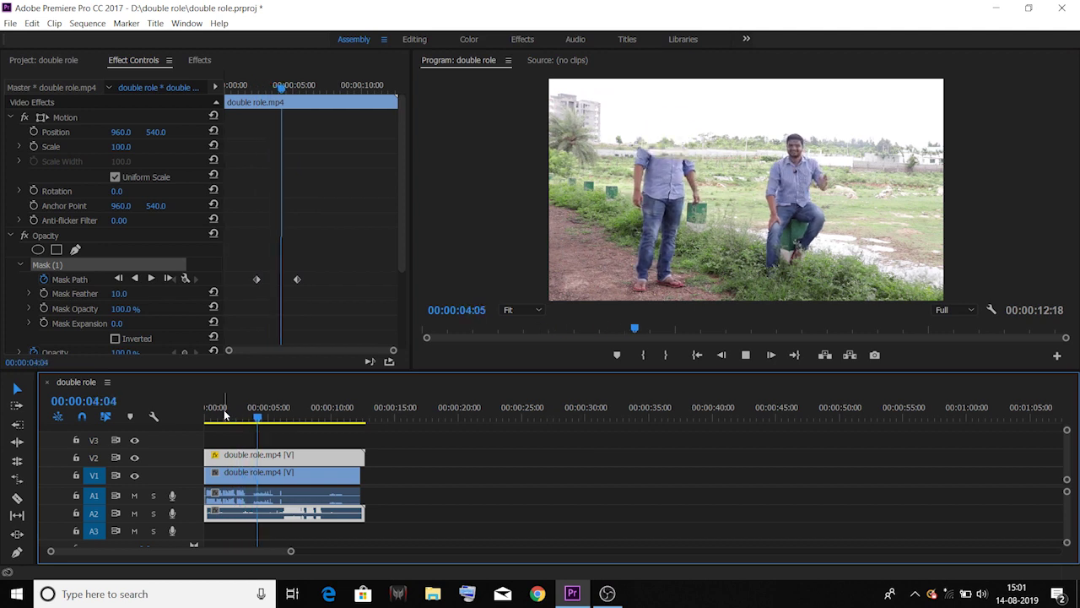
{"action": "key", "text": "space"}
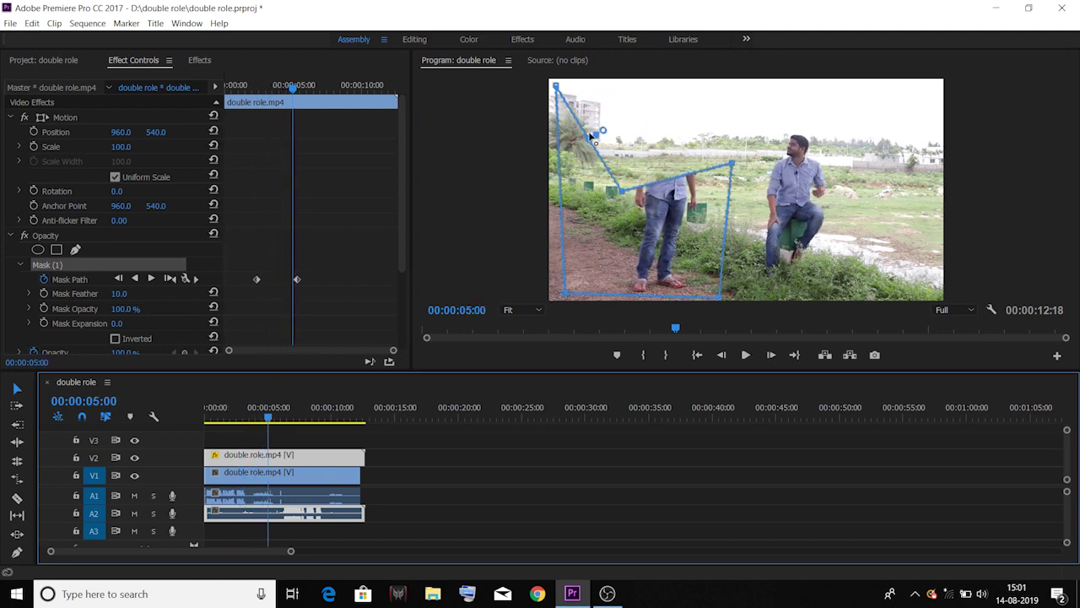
{"action": "left_click_drag", "start_coordinate": [255, 417], "coordinate": [236, 417]}
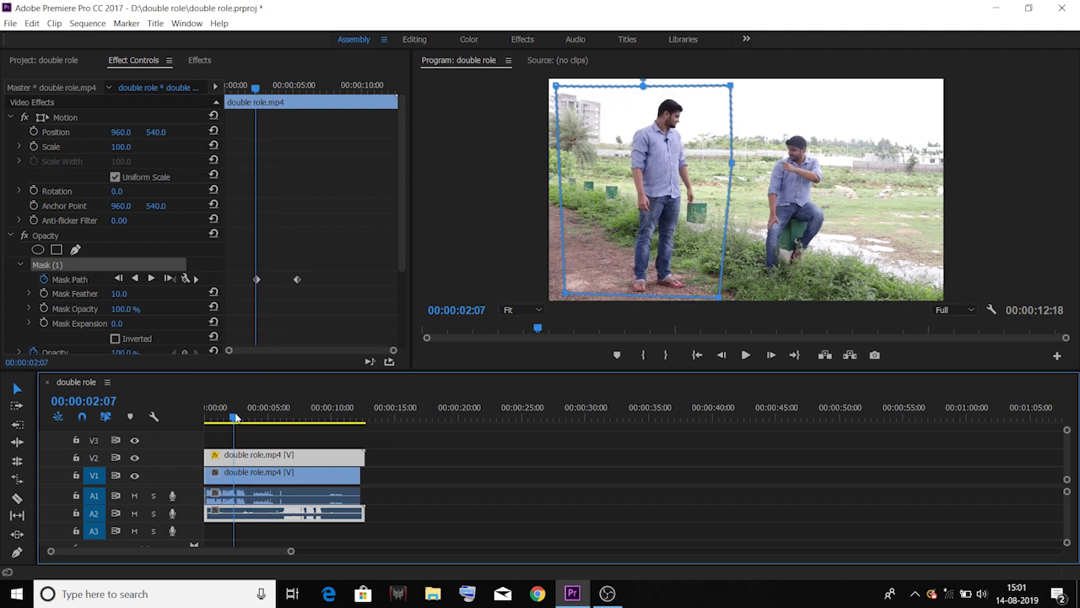
Step: Turn off Mask Path keyframing and delete its keyframes, and shift the mask's right-edge point slightly downward at 00:00:07:10
{"action": "left_click", "coordinate": [42, 279]}
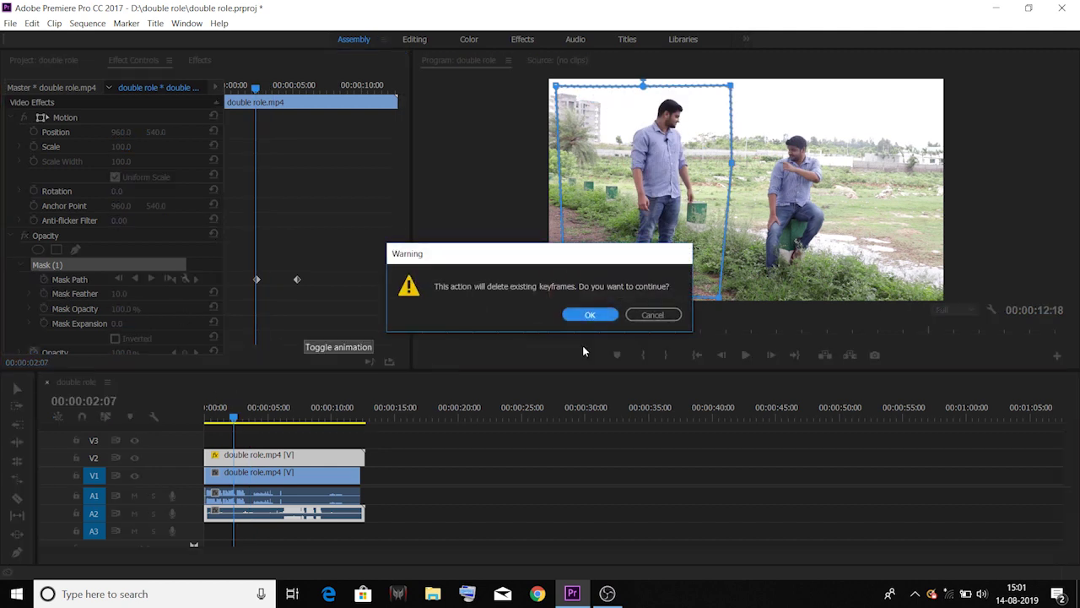
{"action": "left_click", "coordinate": [586, 313]}
{"action": "left_click_drag", "start_coordinate": [248, 410], "coordinate": [298, 414]}
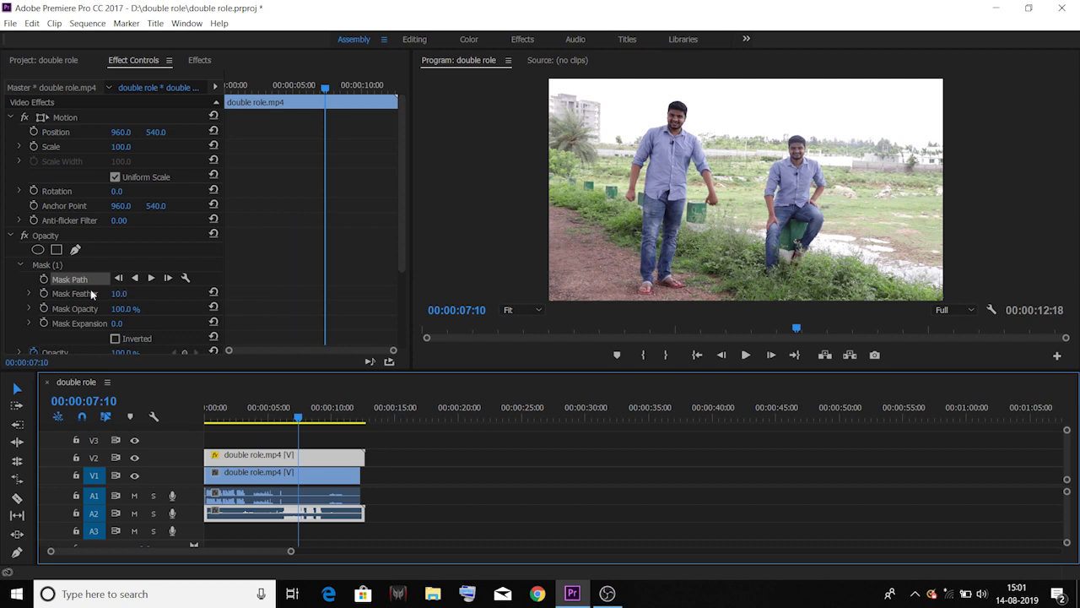
{"action": "left_click", "coordinate": [49, 265]}
{"action": "mouse_move", "coordinate": [734, 172]}
{"action": "left_mouse_down"}
{"action": "mouse_move", "coordinate": [762, 182]}
{"action": "mouse_move", "coordinate": [733, 183]}
{"action": "left_mouse_up"}
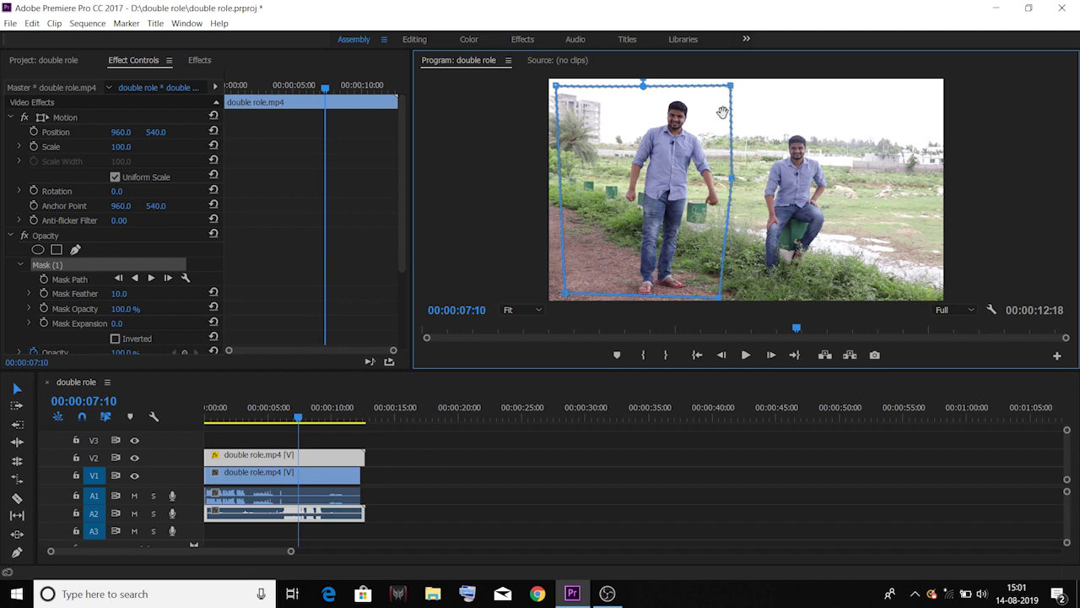
Step: Restart Mask Path keyframing near the five-second mark, and collapse the mask's upper-right corner to the bottom edge at 00:00:08:23, excluding the standing man
{"action": "mouse_move", "coordinate": [297, 415]}
{"action": "left_mouse_down"}
{"action": "mouse_move", "coordinate": [272, 415]}
{"action": "mouse_move", "coordinate": [319, 418]}
{"action": "left_mouse_up"}
{"action": "left_click", "coordinate": [44, 279]}
{"action": "left_click", "coordinate": [51, 266]}
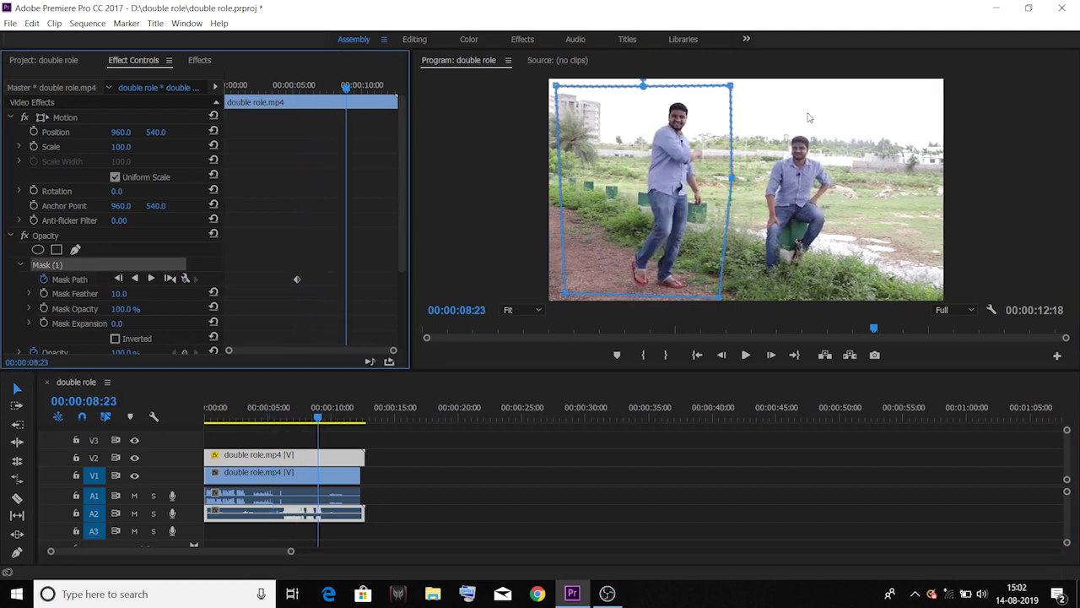
{"action": "left_click_drag", "start_coordinate": [731, 86], "coordinate": [633, 298]}
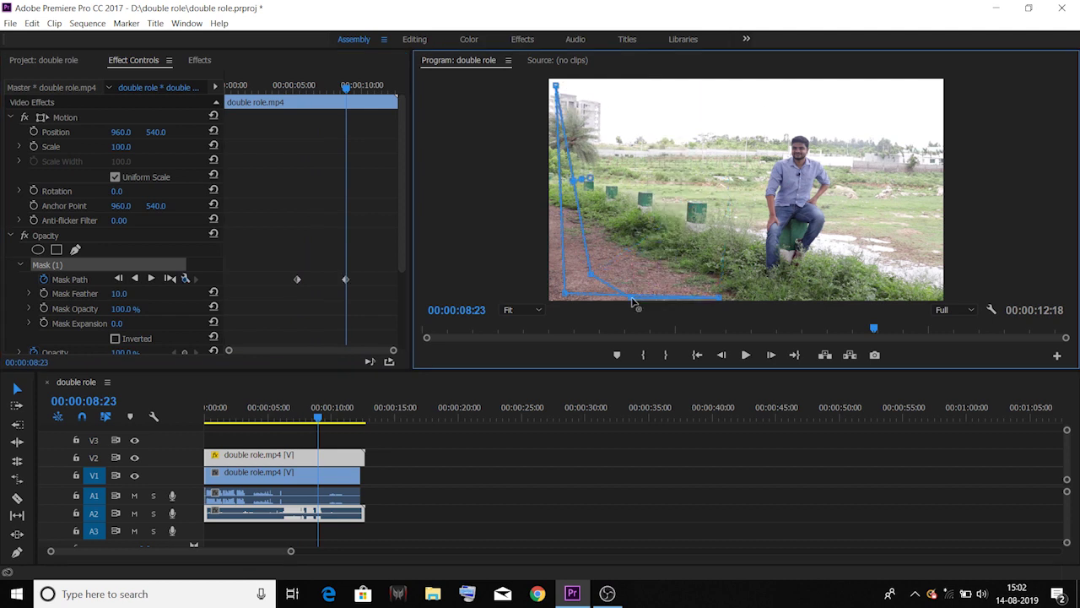
Step: Deselect the clip, play the sequence from 00:00:04:08 to review the keyframed mask, and return the playhead to 00:00:02:10
{"action": "left_click", "coordinate": [468, 496]}
{"action": "left_click_drag", "start_coordinate": [318, 418], "coordinate": [262, 417]}
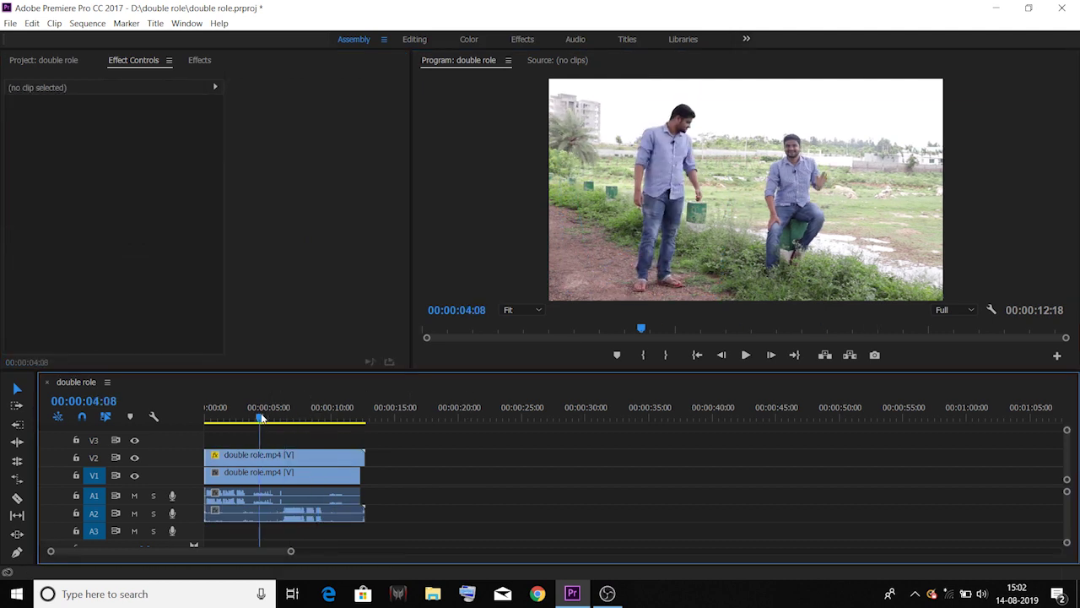
{"action": "key", "text": "space"}
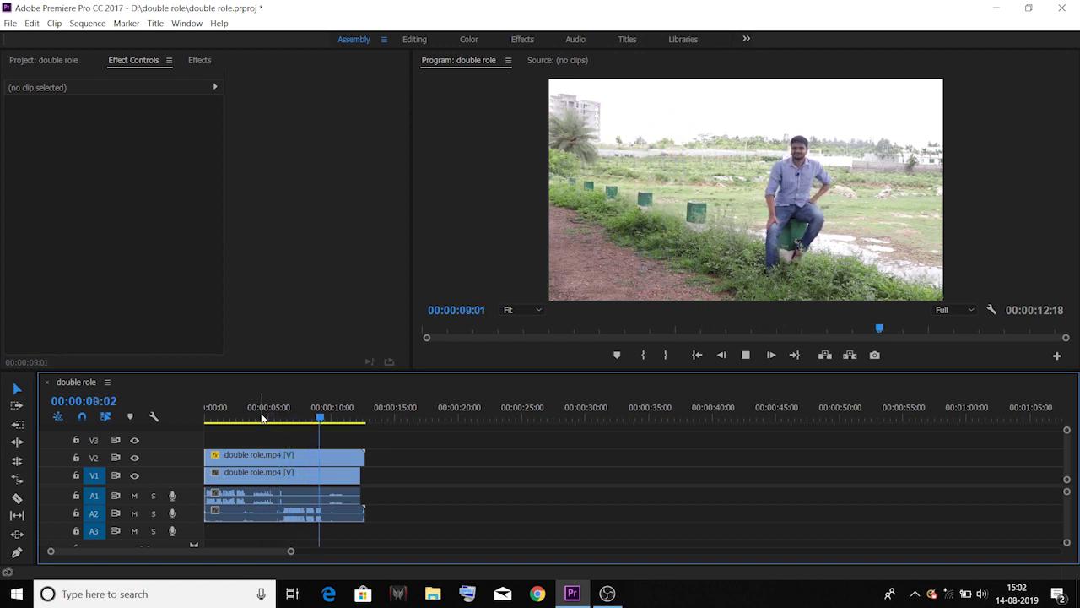
{"action": "left_click_drag", "start_coordinate": [320, 417], "coordinate": [236, 422]}
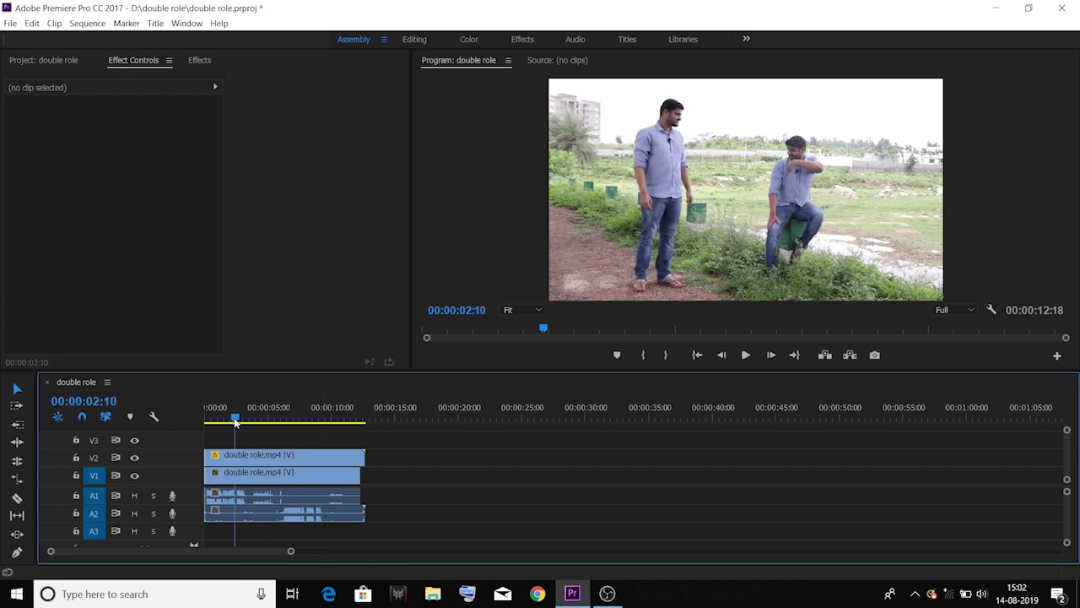
Step: Open the media export settings for the double role sequence, with H.264 as format and Match Source - High bitrate as preset
{"action": "left_click", "coordinate": [51, 60]}
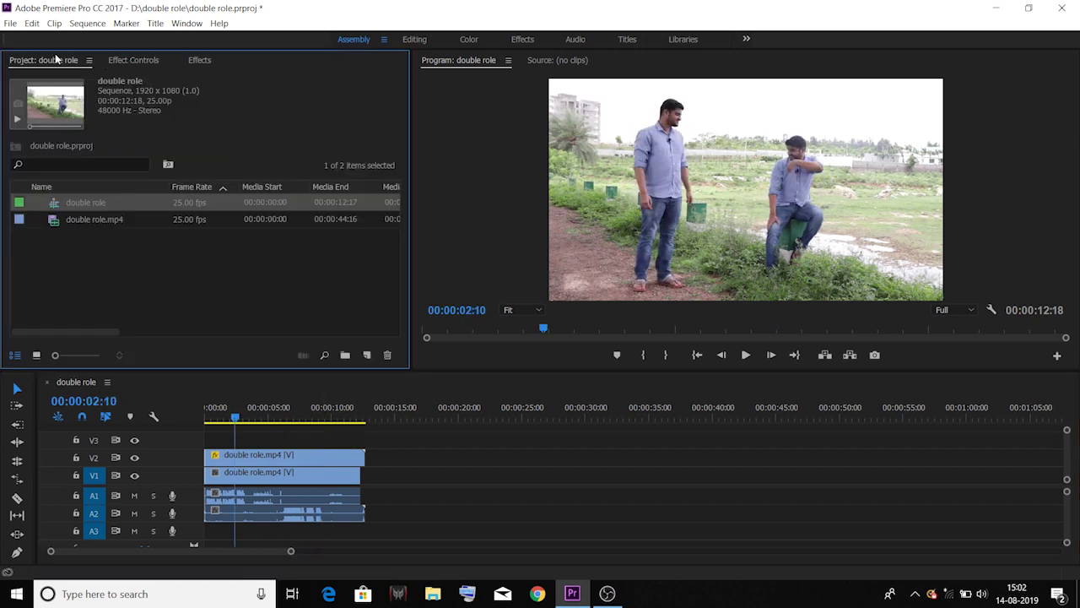
{"action": "left_click", "coordinate": [10, 23]}
{"action": "mouse_move", "coordinate": [194, 363]}
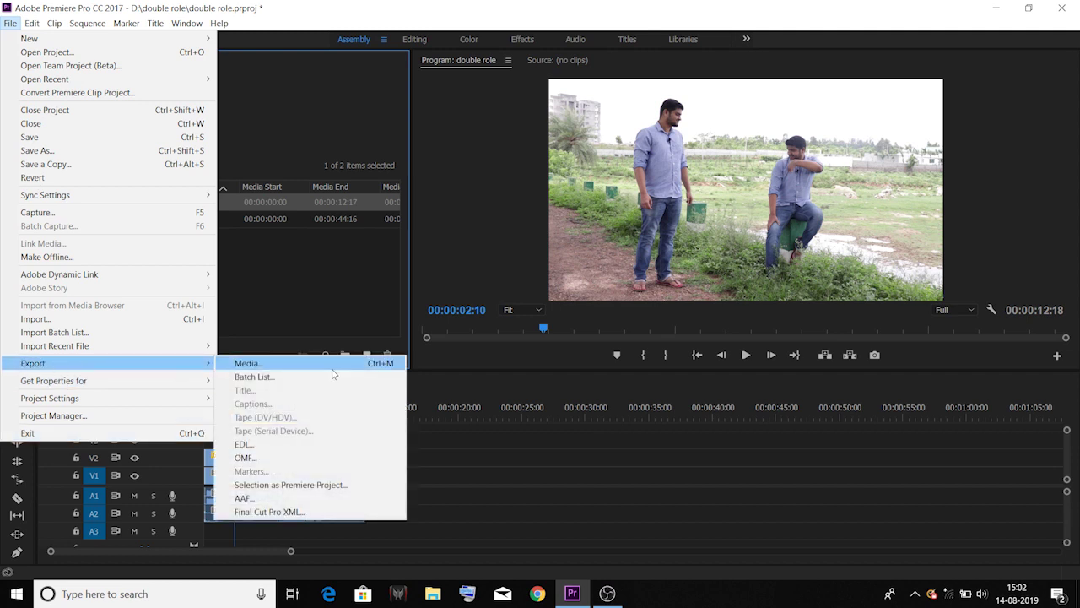
{"action": "left_click", "coordinate": [248, 363]}
{"action": "left_click", "coordinate": [781, 105]}
{"action": "left_click", "coordinate": [771, 83]}
{"action": "left_click", "coordinate": [770, 84]}
{"action": "left_click", "coordinate": [771, 83]}
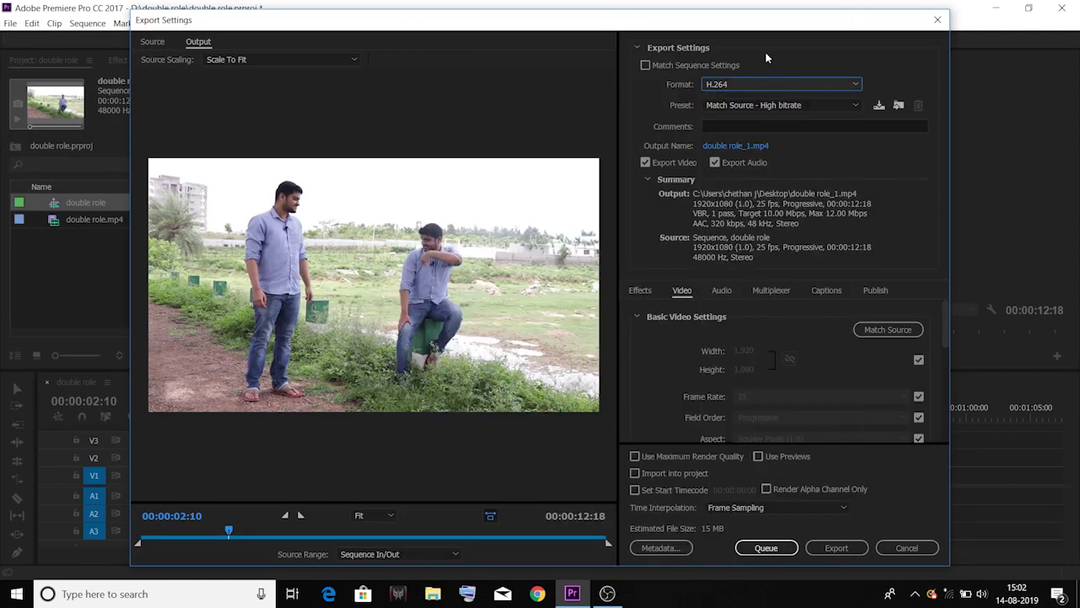